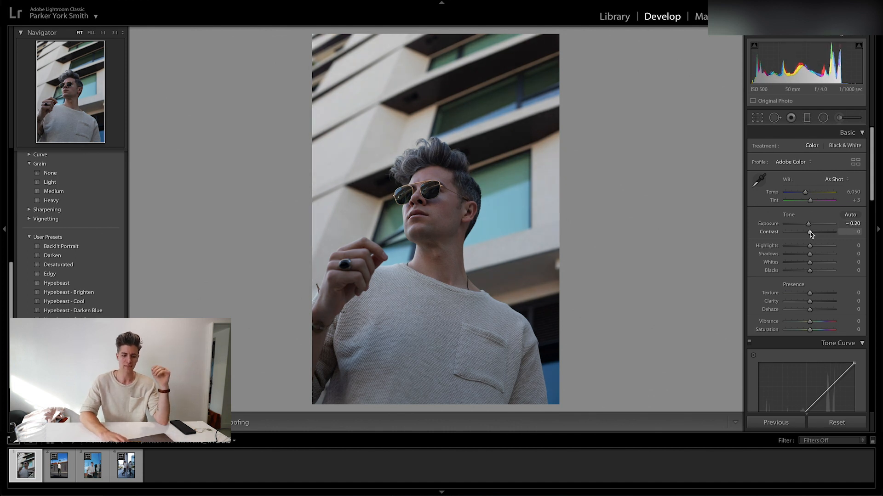
Set the photo's tone values to contrast +10, highlights −60, shadows +56, whites +50 and blacks −40.
{"action": "key", "text": "Up"}
{"action": "key", "text": "Up"}
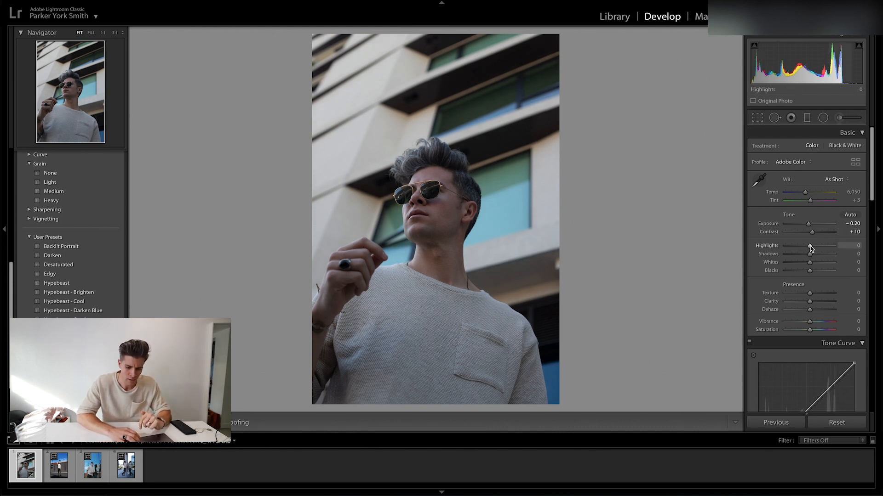
{"action": "left_click_drag", "start_coordinate": [810, 249], "coordinate": [797, 252]}
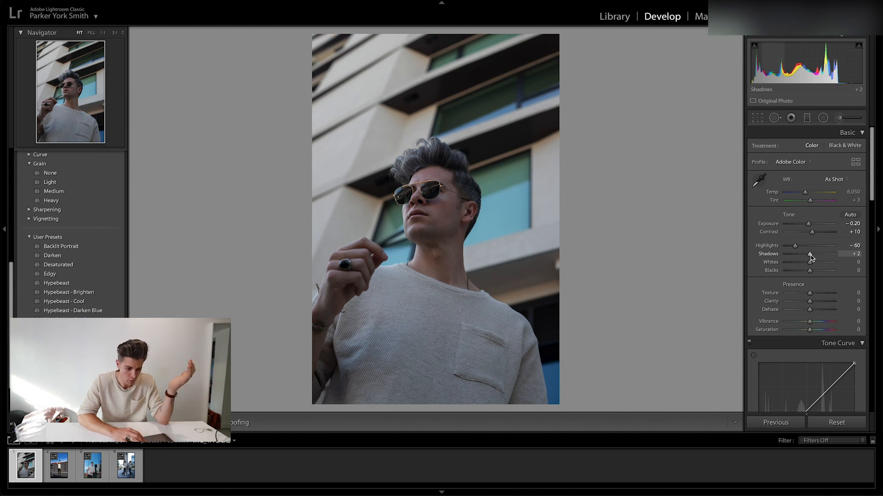
{"action": "left_click_drag", "start_coordinate": [809, 255], "coordinate": [800, 272]}
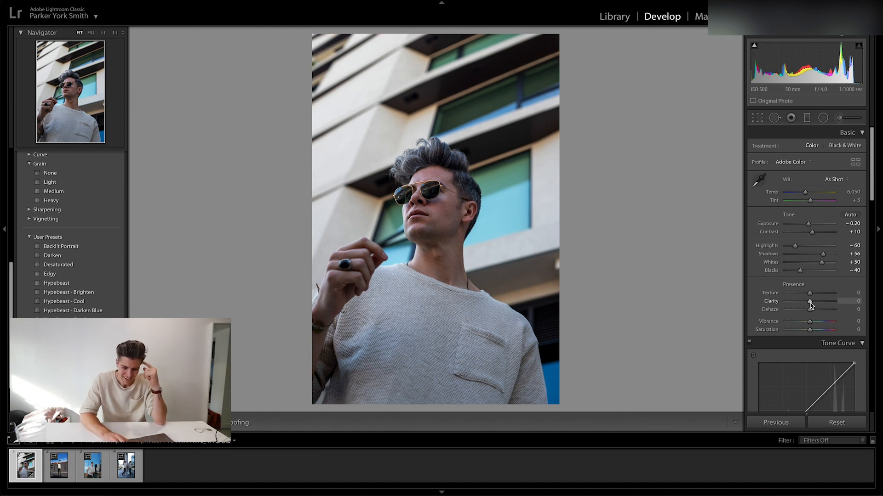
Set the photo's clarity to +5, dehaze to +10 and vibrance to +10.
{"action": "left_click_drag", "start_coordinate": [810, 305], "coordinate": [812, 305]}
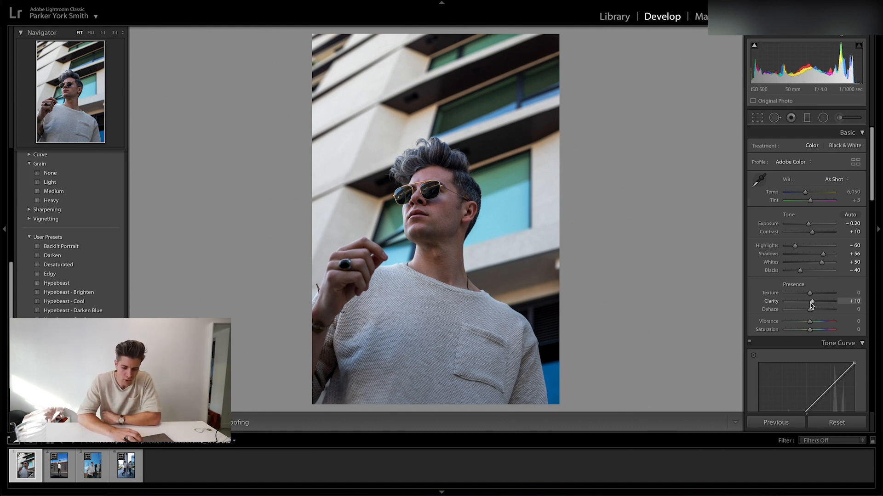
{"action": "left_click_drag", "start_coordinate": [812, 304], "coordinate": [812, 304]}
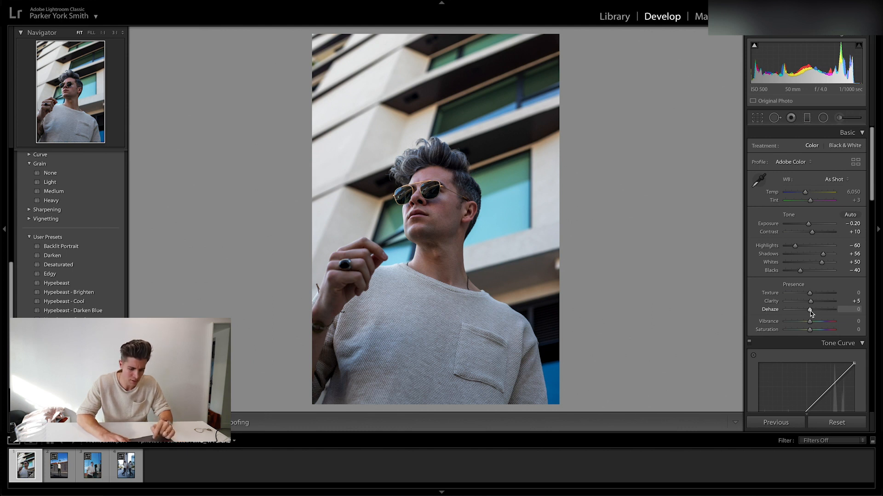
{"action": "left_click_drag", "start_coordinate": [811, 311], "coordinate": [811, 312]}
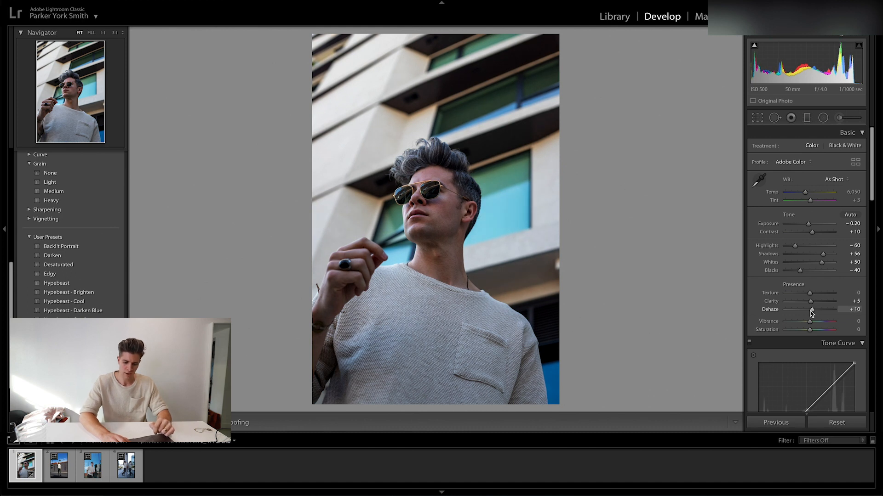
{"action": "left_click_drag", "start_coordinate": [811, 312], "coordinate": [813, 313]}
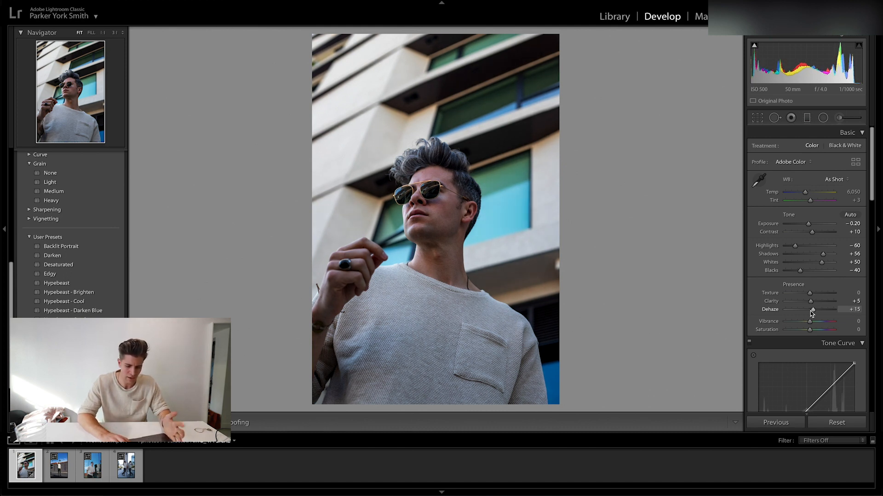
{"action": "left_click_drag", "start_coordinate": [813, 312], "coordinate": [811, 312]}
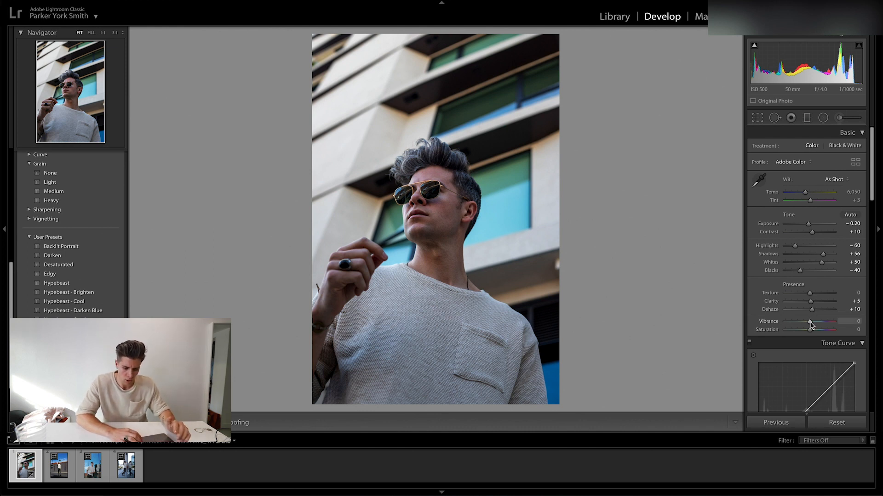
{"action": "left_click_drag", "start_coordinate": [811, 325], "coordinate": [813, 326]}
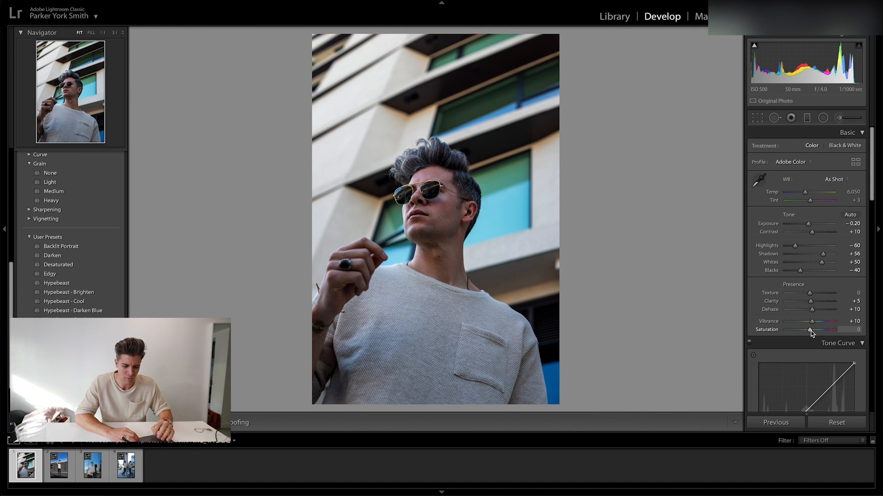
Add a midtone point and a lower-quarter point to the RGB tone curve, and lift its black point to about 10%.
{"action": "scroll", "coordinate": [811, 333], "scroll_direction": "down", "scroll_amount": 5}
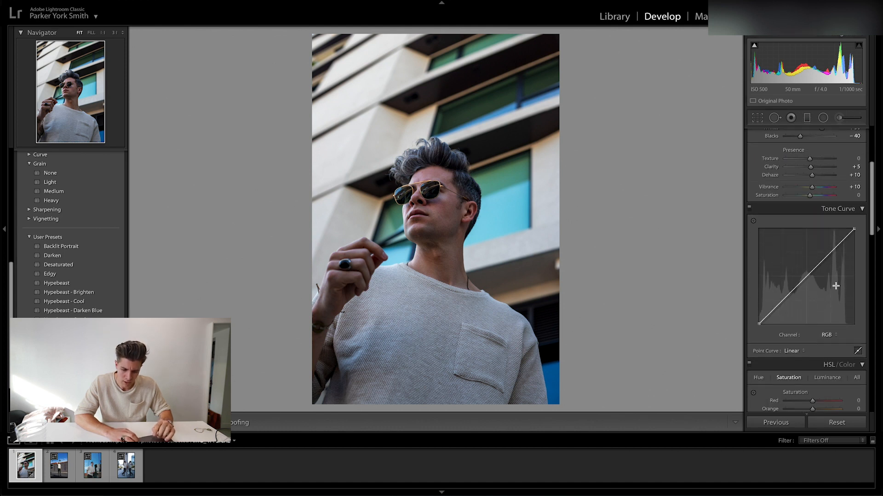
{"action": "left_click", "coordinate": [806, 276]}
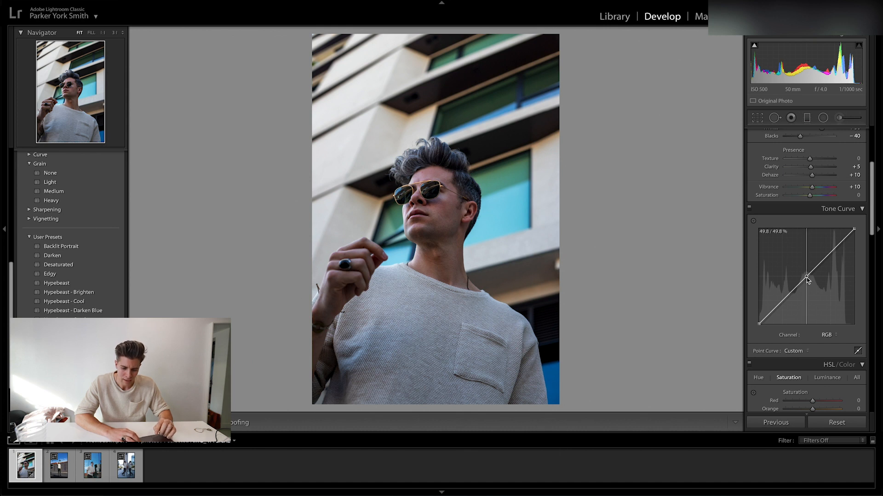
{"action": "left_click", "coordinate": [781, 301]}
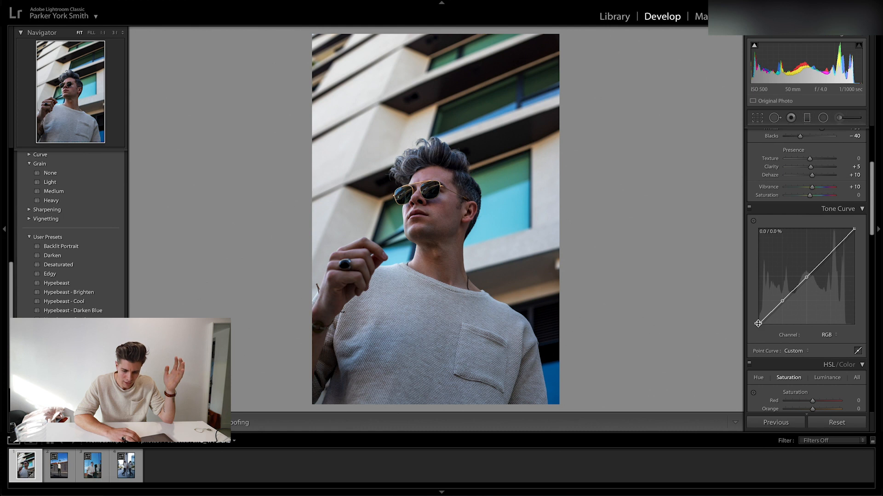
{"action": "left_click_drag", "start_coordinate": [759, 326], "coordinate": [740, 318]}
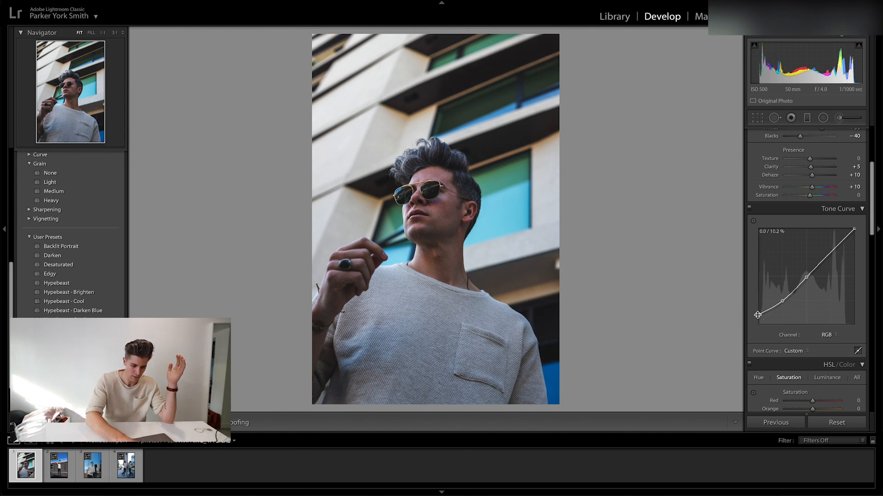
{"action": "key", "text": "XF86MonBrightnessUp"}
{"action": "key", "text": "XF86MonBrightnessUp"}
{"action": "key", "text": "XF86MonBrightnessUp"}
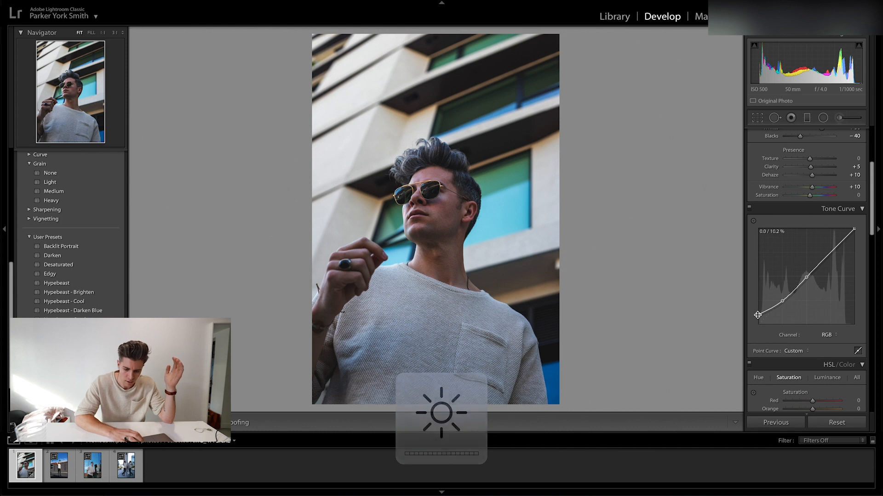
{"action": "left_click_drag", "start_coordinate": [757, 315], "coordinate": [756, 316]}
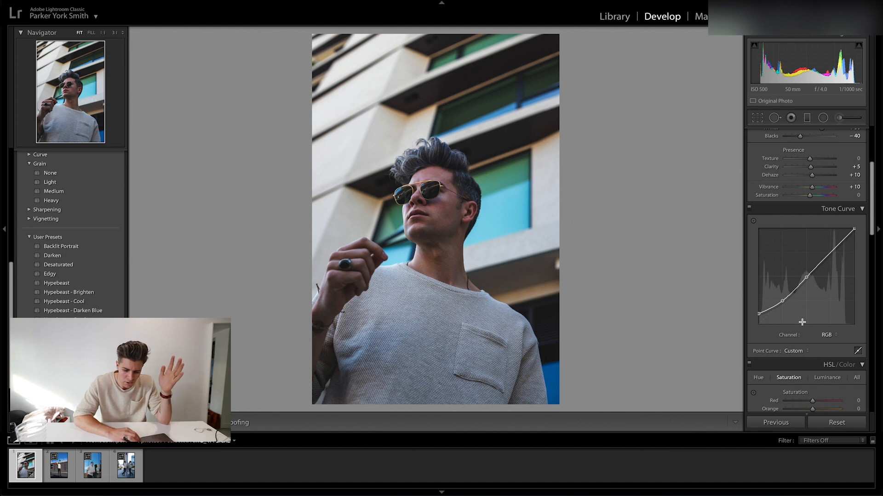
Set the HSL luminance to red +18, orange +17, yellow −27, green −15, aqua −39, blue +12, purple +12 and magenta +2.
{"action": "scroll", "coordinate": [816, 345], "scroll_direction": "down", "scroll_amount": 3}
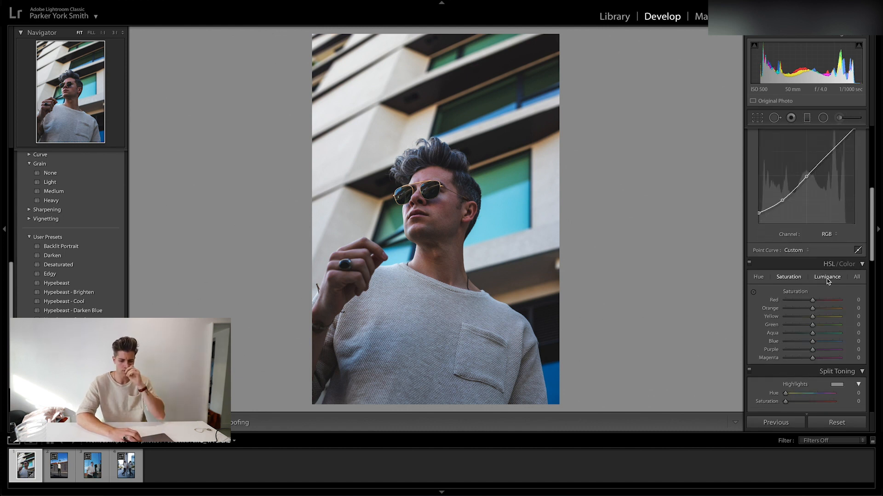
{"action": "scroll", "coordinate": [827, 280], "scroll_direction": "down", "scroll_amount": 1}
{"action": "left_click", "coordinate": [826, 255]}
{"action": "mouse_move", "coordinate": [817, 278]}
{"action": "left_mouse_down"}
{"action": "mouse_move", "coordinate": [826, 281]}
{"action": "mouse_move", "coordinate": [817, 289]}
{"action": "left_mouse_up"}
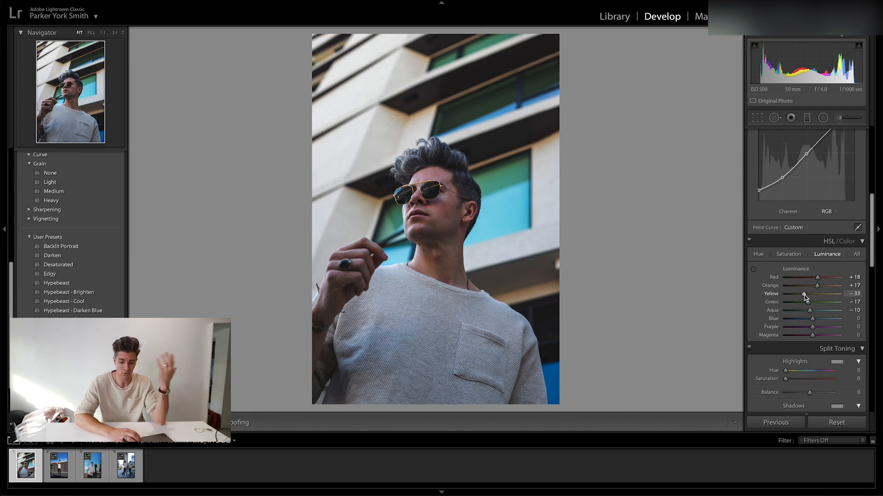
{"action": "left_click_drag", "start_coordinate": [806, 297], "coordinate": [819, 327]}
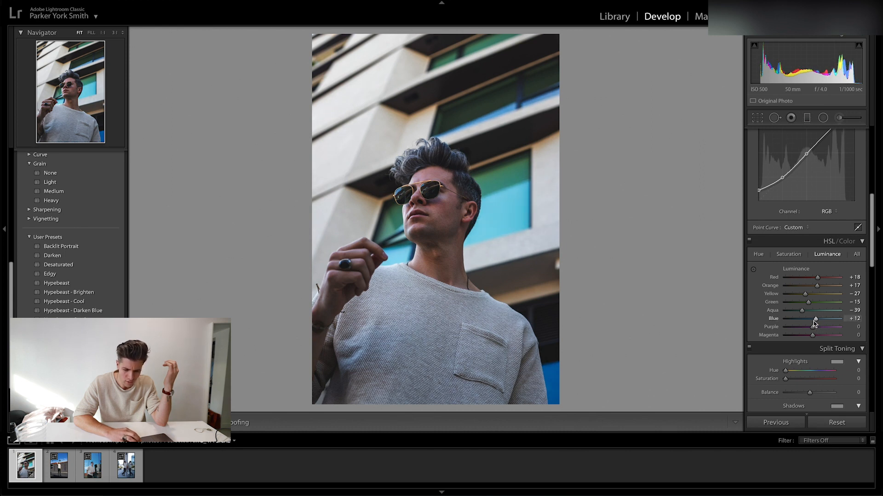
{"action": "left_click_drag", "start_coordinate": [813, 330], "coordinate": [813, 349]}
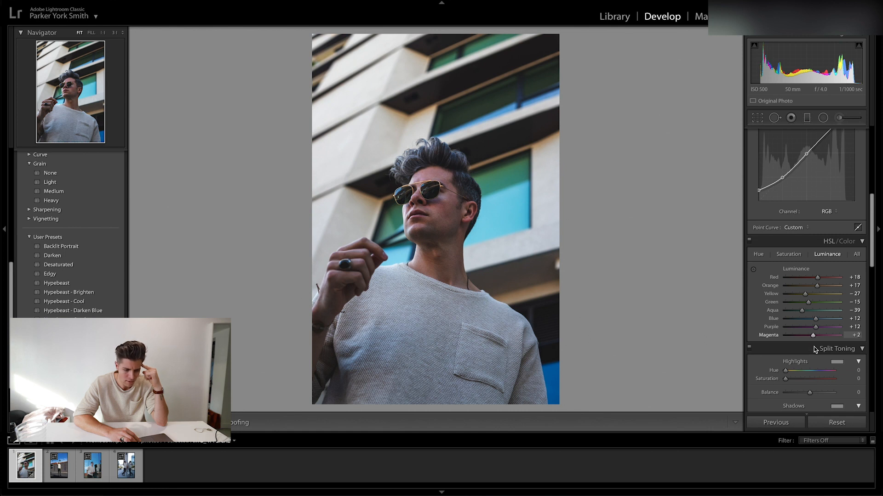
Set the HSL saturation of red to −1 and of orange to +5, testing orange at +100 on the skin tones.
{"action": "scroll", "coordinate": [837, 298], "scroll_direction": "down", "scroll_amount": 3}
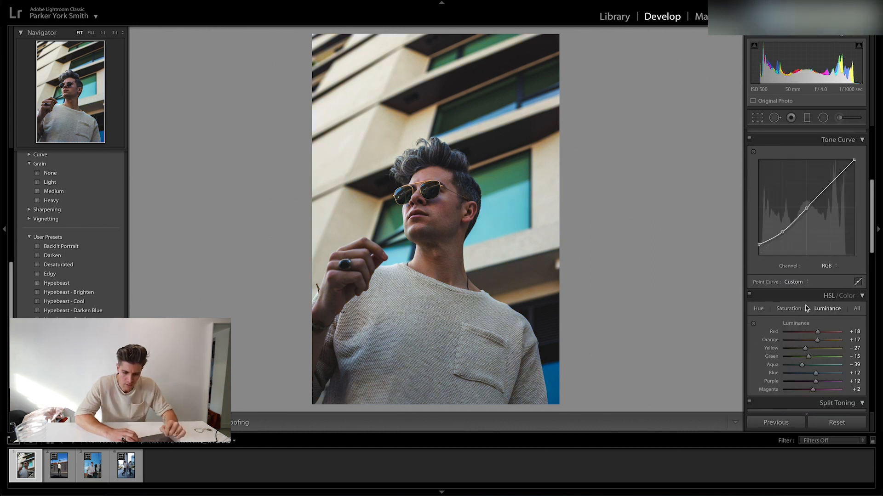
{"action": "scroll", "coordinate": [806, 308], "scroll_direction": "down", "scroll_amount": 2}
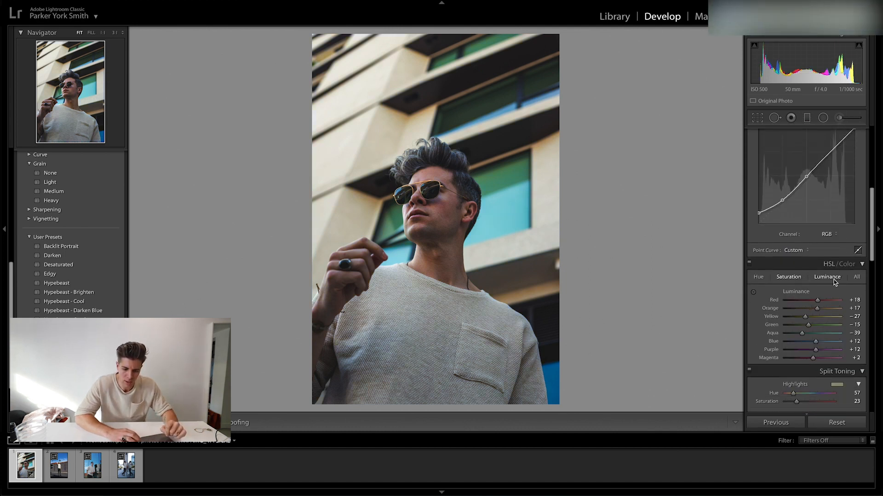
{"action": "left_click", "coordinate": [790, 278]}
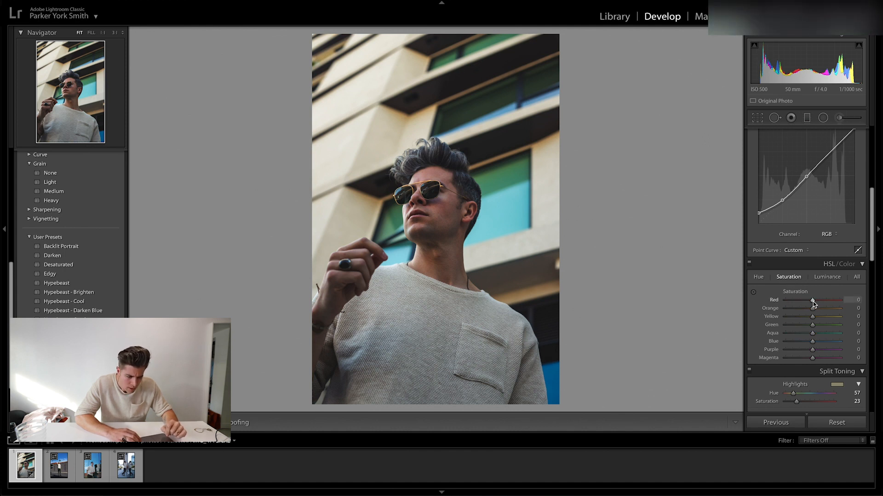
{"action": "mouse_move", "coordinate": [813, 304]}
{"action": "left_mouse_down"}
{"action": "mouse_move", "coordinate": [805, 304]}
{"action": "mouse_move", "coordinate": [814, 304]}
{"action": "left_mouse_up"}
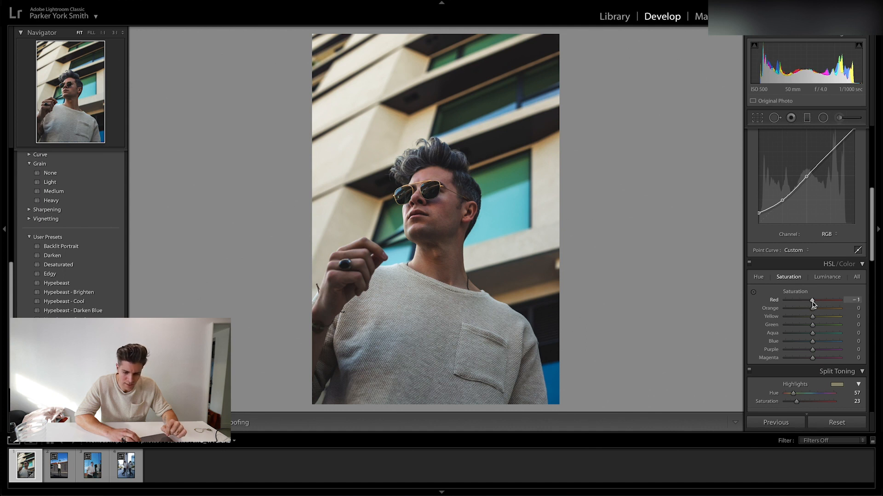
{"action": "left_click_drag", "start_coordinate": [815, 312], "coordinate": [815, 311]}
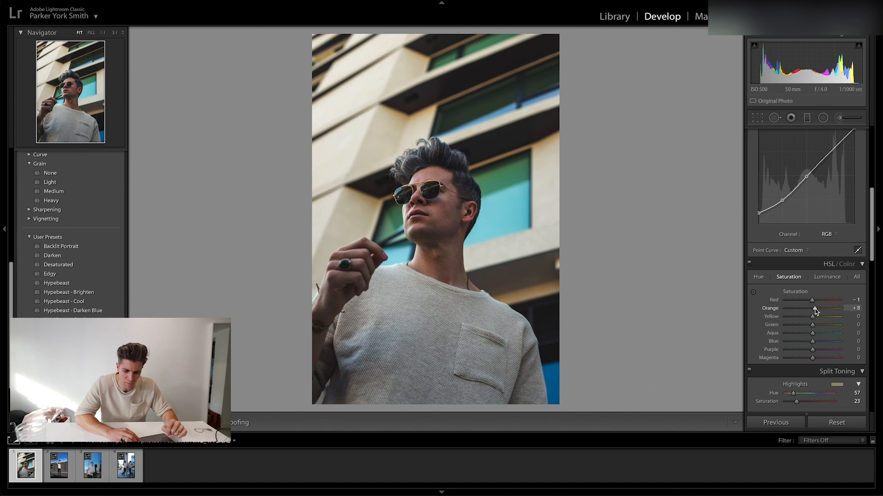
{"action": "left_click_drag", "start_coordinate": [814, 310], "coordinate": [840, 319]}
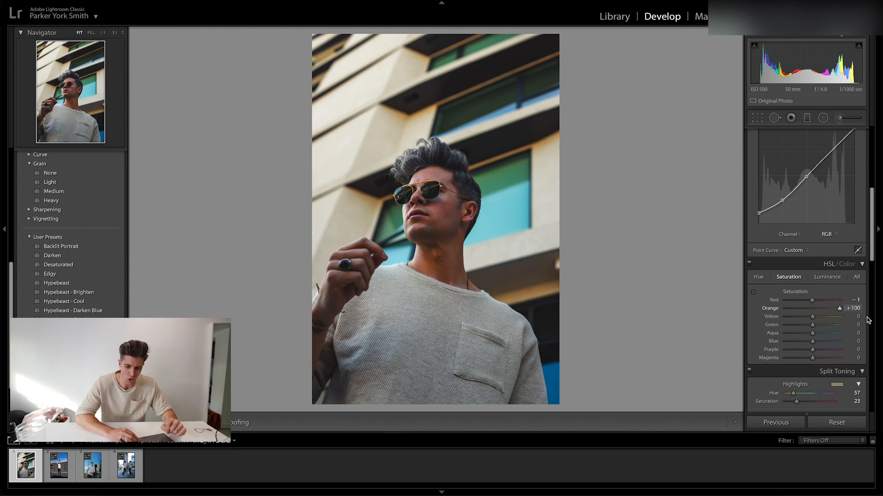
{"action": "left_click_drag", "start_coordinate": [867, 318], "coordinate": [814, 316]}
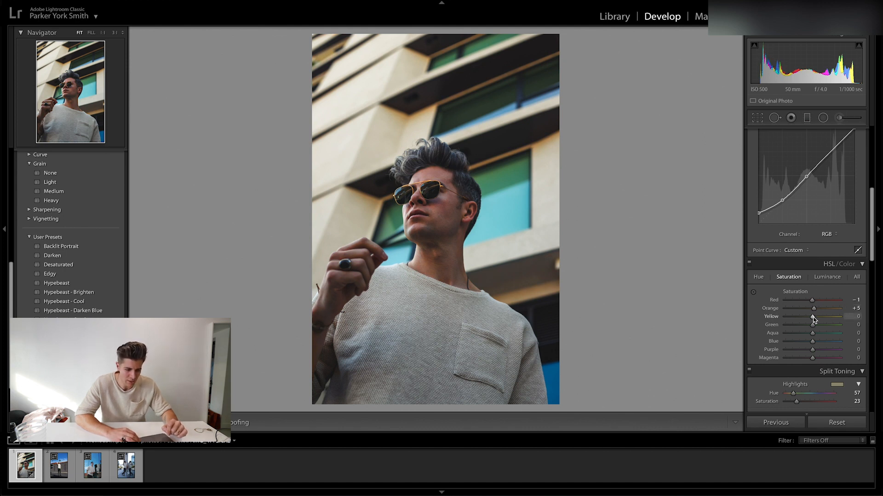
Set the HSL saturation to yellow −11, green +5, aqua −32, blue −31, purple −16 and magenta +3.
{"action": "left_click_drag", "start_coordinate": [790, 320], "coordinate": [757, 322]}
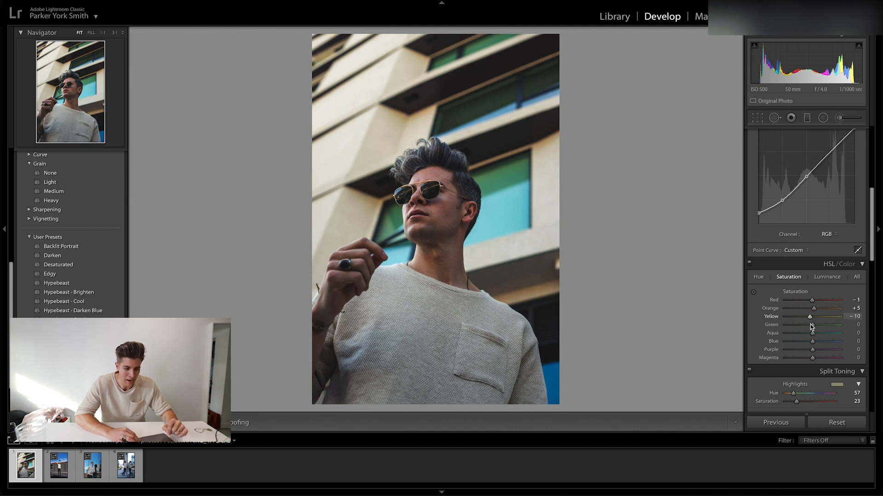
{"action": "left_click_drag", "start_coordinate": [761, 324], "coordinate": [805, 338]}
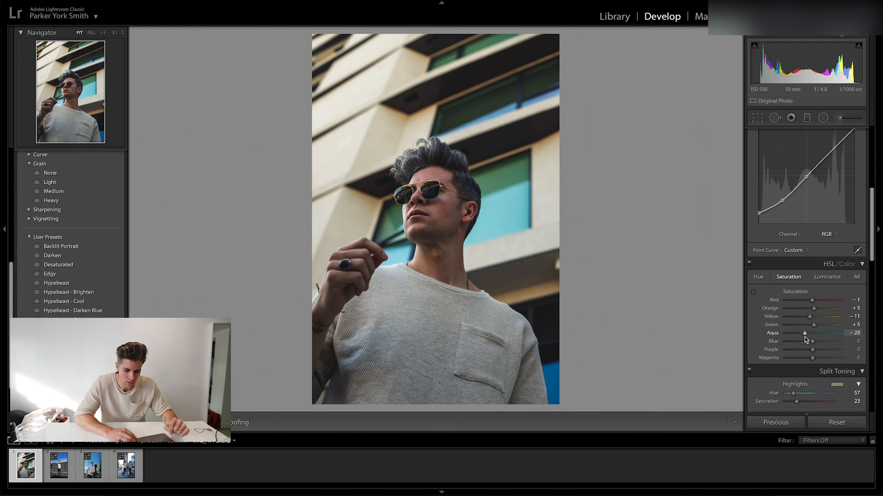
{"action": "mouse_move", "coordinate": [813, 345]}
{"action": "left_mouse_down"}
{"action": "mouse_move", "coordinate": [823, 349]}
{"action": "mouse_move", "coordinate": [785, 349]}
{"action": "mouse_move", "coordinate": [816, 349]}
{"action": "mouse_move", "coordinate": [788, 352]}
{"action": "mouse_move", "coordinate": [806, 352]}
{"action": "left_mouse_up"}
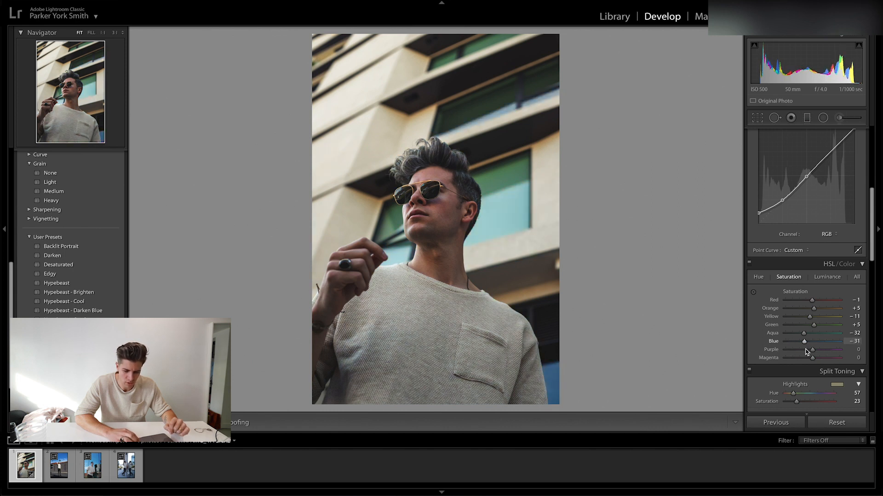
{"action": "mouse_move", "coordinate": [812, 351]}
{"action": "left_mouse_down"}
{"action": "mouse_move", "coordinate": [790, 352]}
{"action": "mouse_move", "coordinate": [824, 354]}
{"action": "mouse_move", "coordinate": [786, 362]}
{"action": "mouse_move", "coordinate": [836, 369]}
{"action": "mouse_move", "coordinate": [814, 368]}
{"action": "left_mouse_up"}
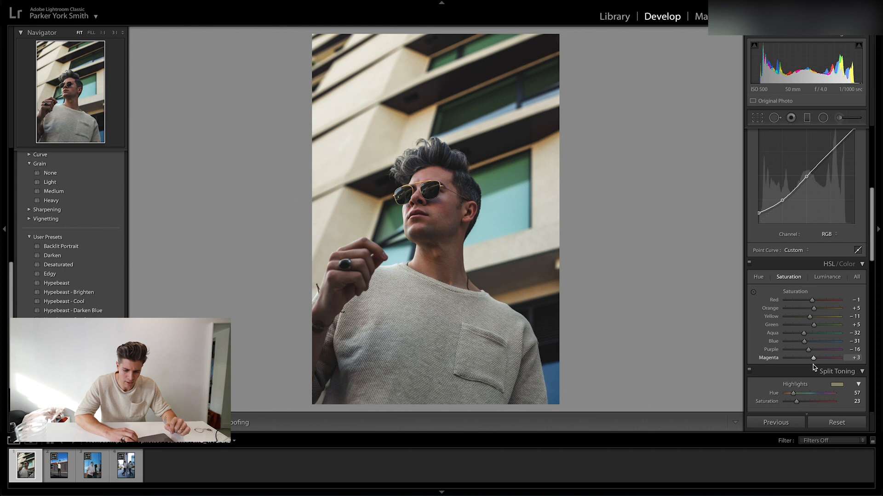
Set the HSL hue to red +4, orange +2, yellow −4, green +2 and aqua +9, and adjust the blue hue slightly.
{"action": "left_click", "coordinate": [758, 278]}
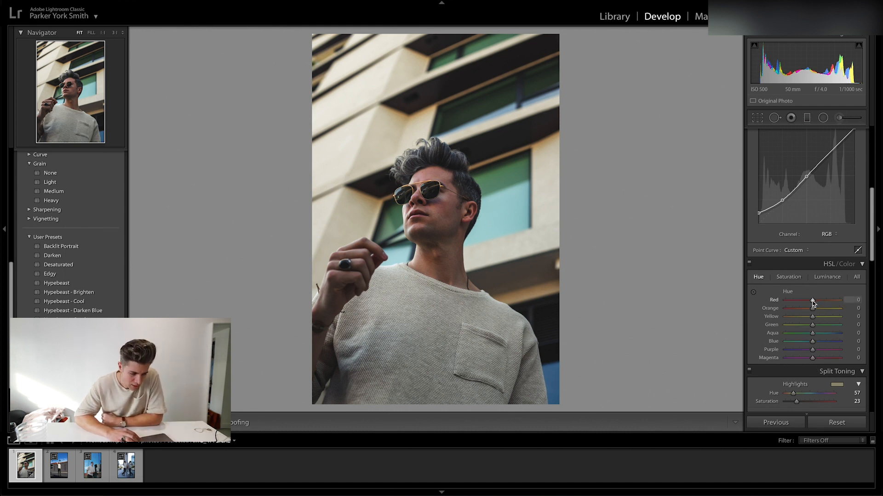
{"action": "mouse_move", "coordinate": [812, 301]}
{"action": "left_mouse_down"}
{"action": "mouse_move", "coordinate": [793, 303]}
{"action": "mouse_move", "coordinate": [830, 307]}
{"action": "mouse_move", "coordinate": [787, 311]}
{"action": "mouse_move", "coordinate": [814, 315]}
{"action": "left_mouse_up"}
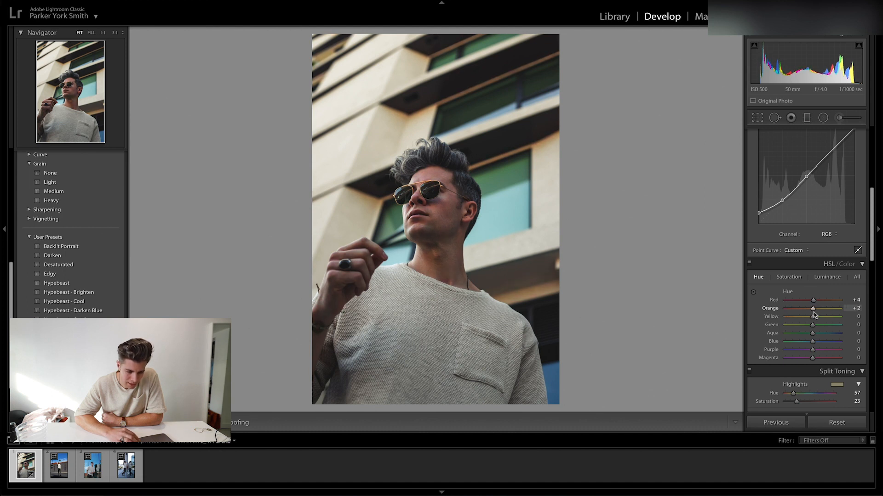
{"action": "mouse_move", "coordinate": [813, 319]}
{"action": "left_mouse_down"}
{"action": "mouse_move", "coordinate": [822, 328]}
{"action": "mouse_move", "coordinate": [814, 327]}
{"action": "left_mouse_up"}
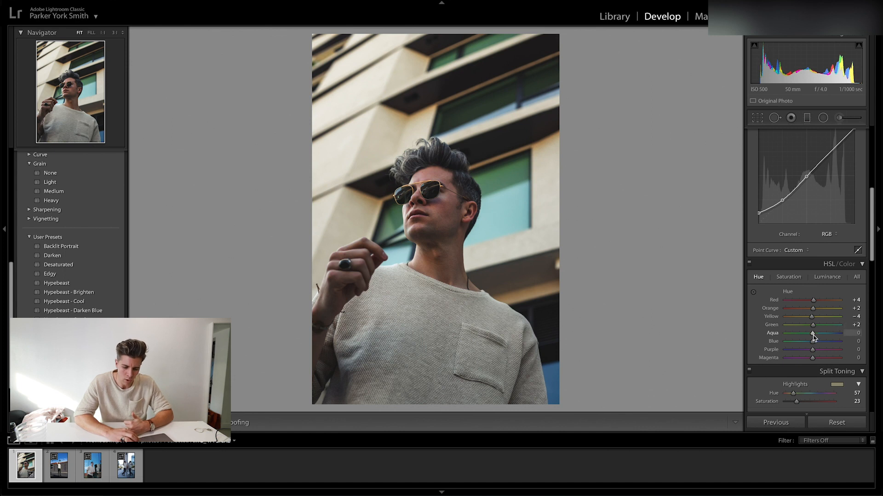
{"action": "mouse_move", "coordinate": [812, 334]}
{"action": "left_mouse_down"}
{"action": "mouse_move", "coordinate": [827, 344]}
{"action": "mouse_move", "coordinate": [800, 342]}
{"action": "mouse_move", "coordinate": [817, 341]}
{"action": "left_mouse_up"}
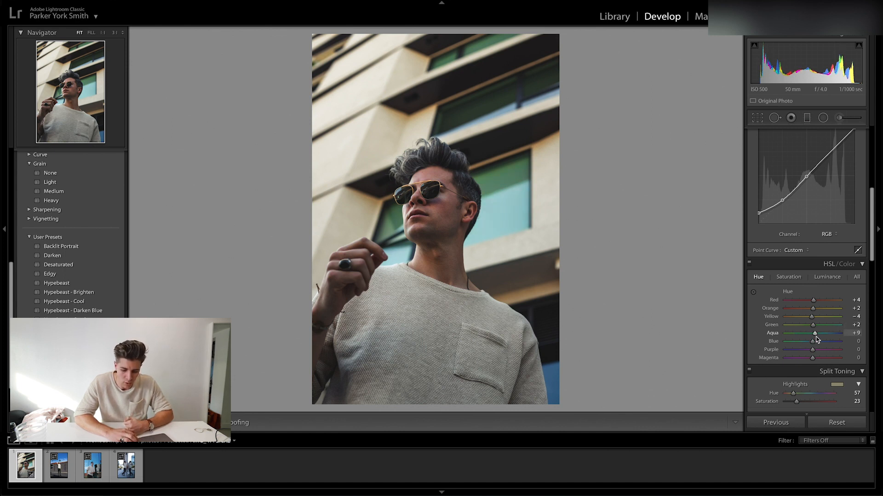
{"action": "mouse_move", "coordinate": [813, 345]}
{"action": "left_mouse_down"}
{"action": "mouse_move", "coordinate": [802, 345]}
{"action": "mouse_move", "coordinate": [830, 346]}
{"action": "mouse_move", "coordinate": [804, 346]}
{"action": "mouse_move", "coordinate": [833, 356]}
{"action": "mouse_move", "coordinate": [815, 354]}
{"action": "left_mouse_up"}
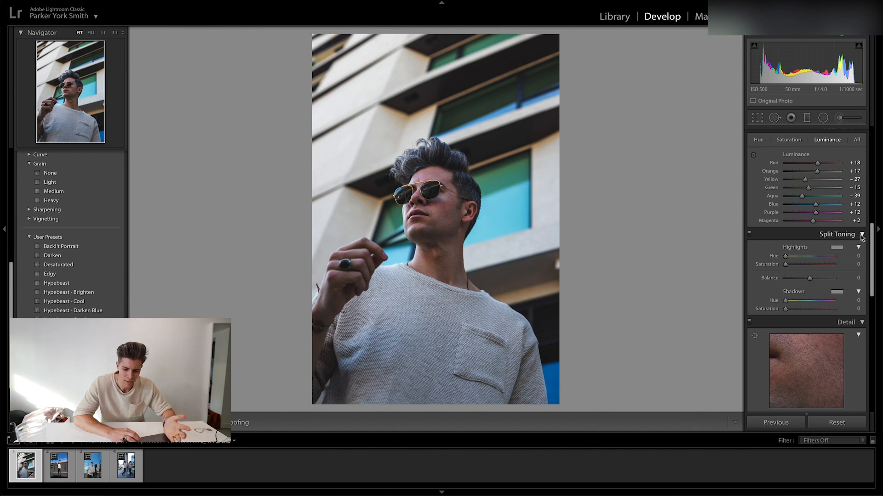
Add a yellow split tone to the highlights with hue 57 and saturation 23.
{"action": "left_click", "coordinate": [836, 249]}
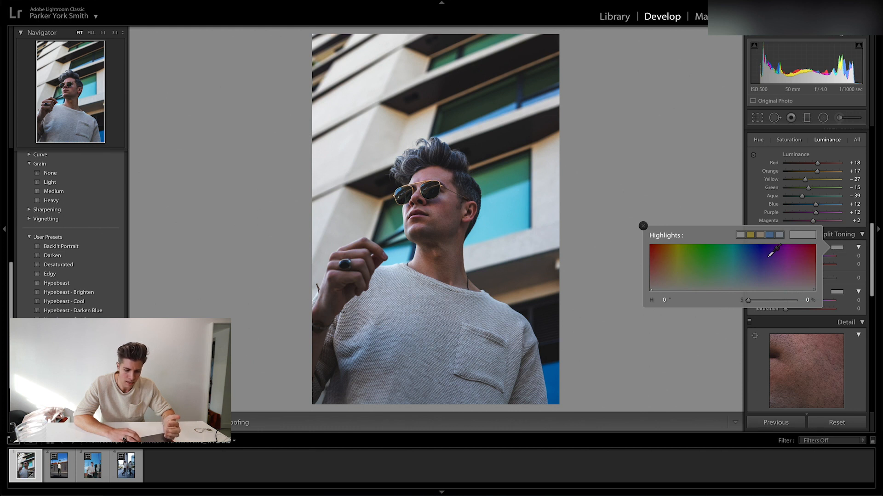
{"action": "left_click", "coordinate": [676, 280]}
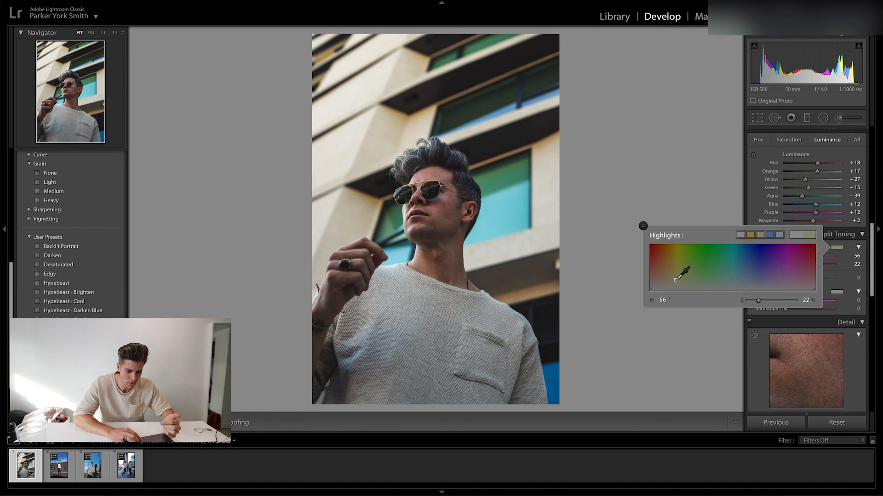
{"action": "mouse_move", "coordinate": [675, 280]}
{"action": "left_mouse_down"}
{"action": "mouse_move", "coordinate": [667, 303]}
{"action": "mouse_move", "coordinate": [675, 280]}
{"action": "left_mouse_up"}
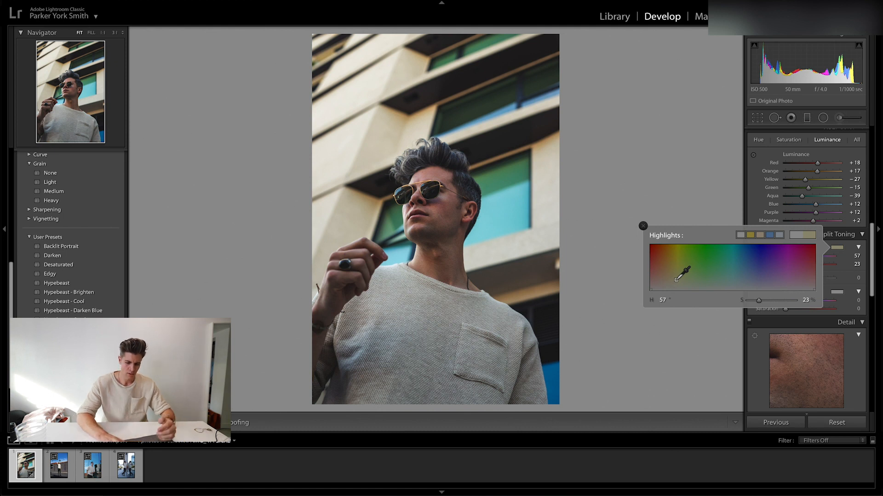
{"action": "left_click_drag", "start_coordinate": [675, 280], "coordinate": [676, 280]}
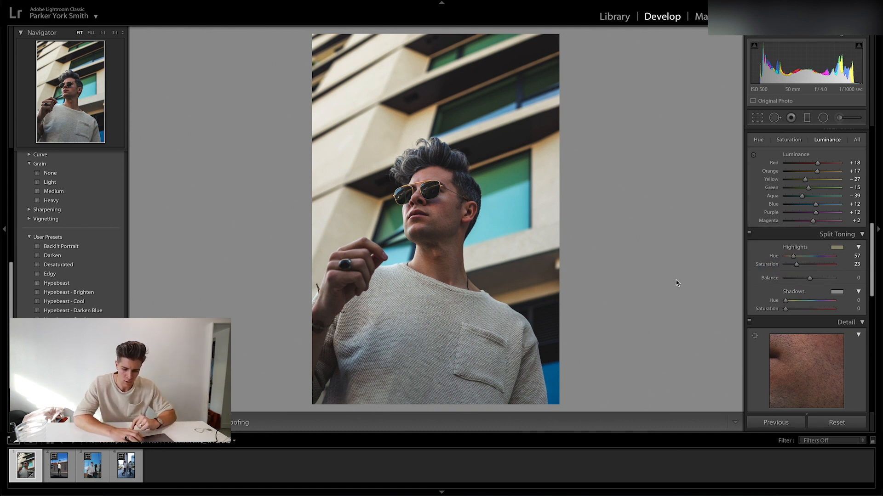
Set the noise reduction luminance to 16 and test the maximum amount on the face at 1:1.
{"action": "scroll", "coordinate": [818, 268], "scroll_direction": "down", "scroll_amount": 3}
{"action": "scroll", "coordinate": [818, 268], "scroll_direction": "down", "scroll_amount": 3}
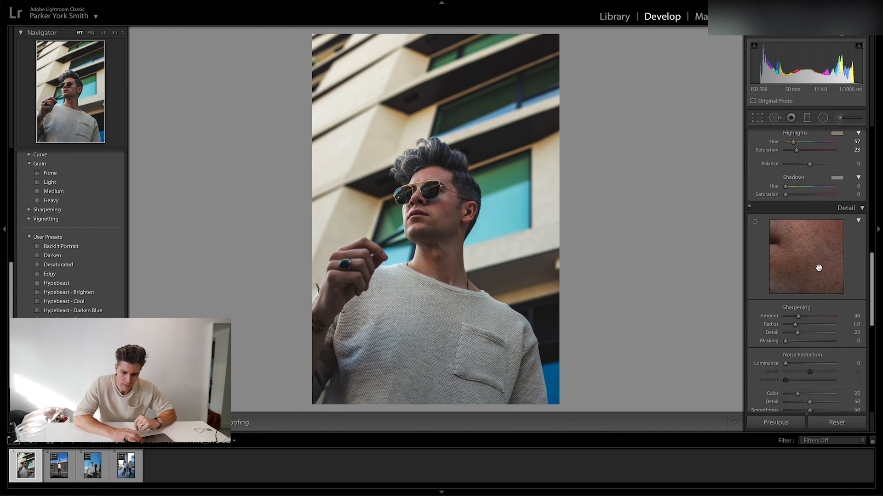
{"action": "scroll", "coordinate": [818, 270], "scroll_direction": "down", "scroll_amount": 4}
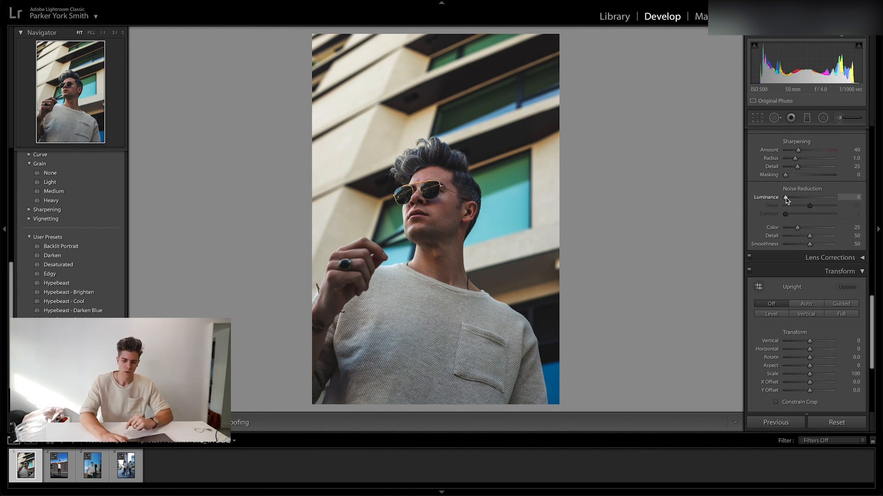
{"action": "left_click_drag", "start_coordinate": [786, 199], "coordinate": [787, 199]}
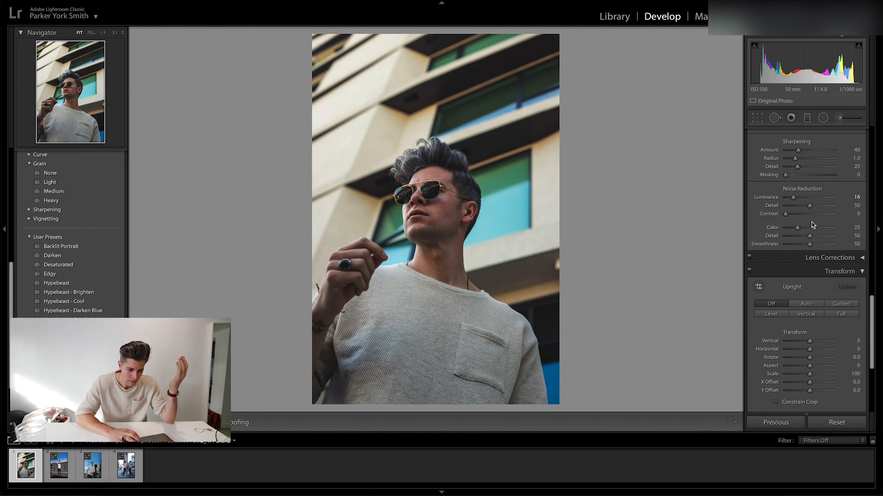
{"action": "left_click", "coordinate": [445, 197]}
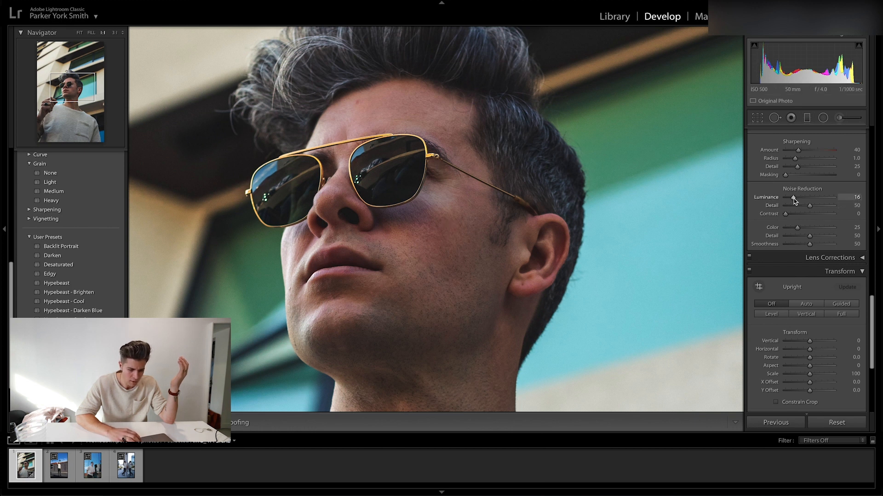
{"action": "left_click_drag", "start_coordinate": [792, 199], "coordinate": [862, 199]}
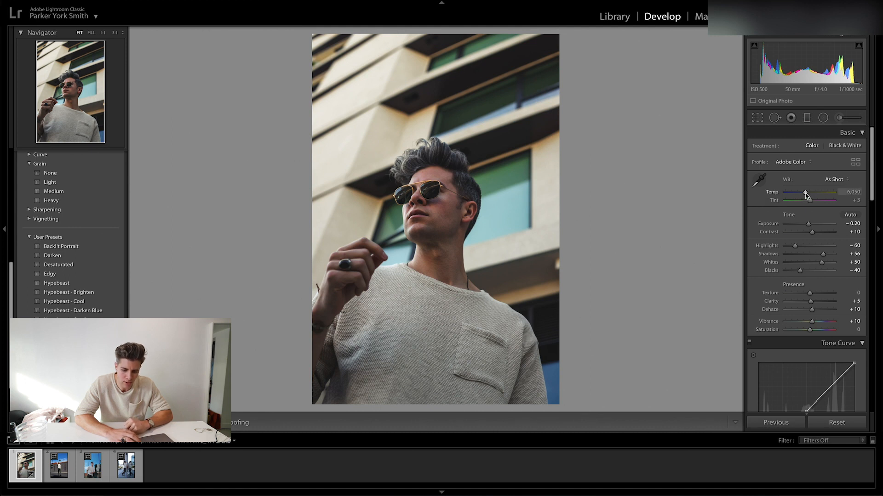
Warm the white balance temperature to 7,280.
{"action": "mouse_move", "coordinate": [805, 194]}
{"action": "left_mouse_down"}
{"action": "mouse_move", "coordinate": [778, 196]}
{"action": "mouse_move", "coordinate": [827, 199]}
{"action": "mouse_move", "coordinate": [812, 197]}
{"action": "left_mouse_up"}
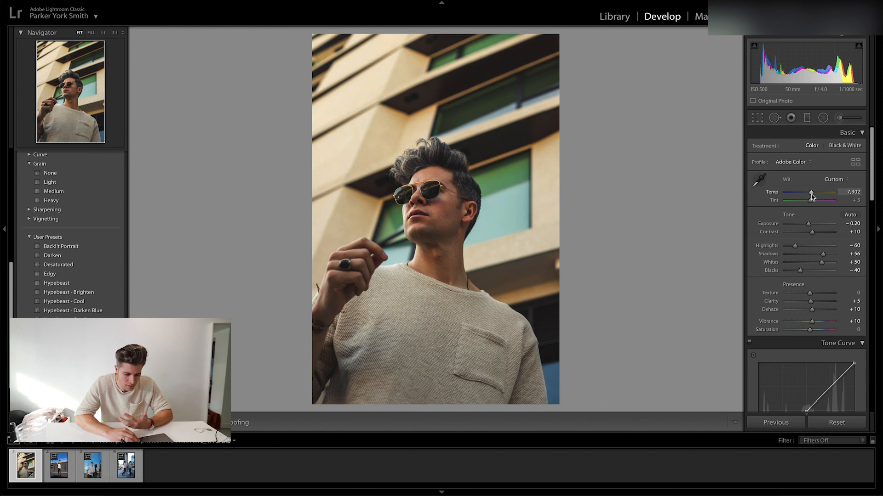
{"action": "left_click_drag", "start_coordinate": [812, 197], "coordinate": [812, 197]}
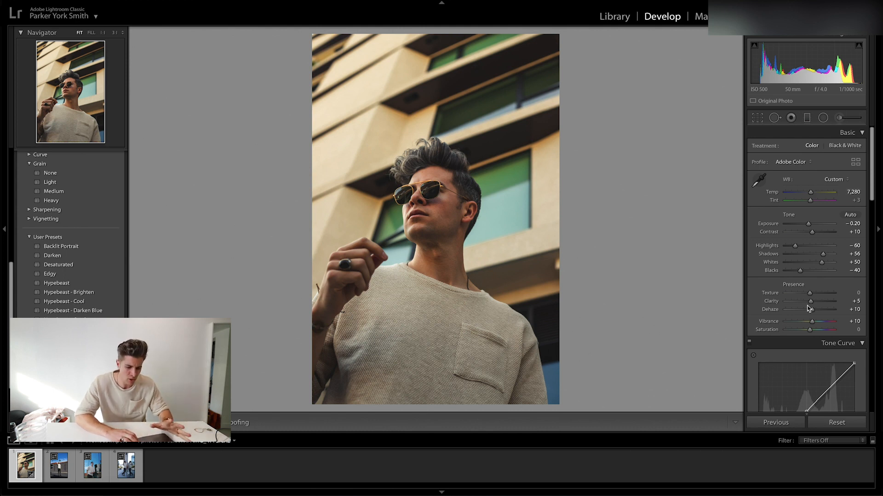
Apply the Light grain preset, testing Heavy and None against it on the face, and compare the photo with its unedited version.
{"action": "left_click", "coordinate": [53, 183]}
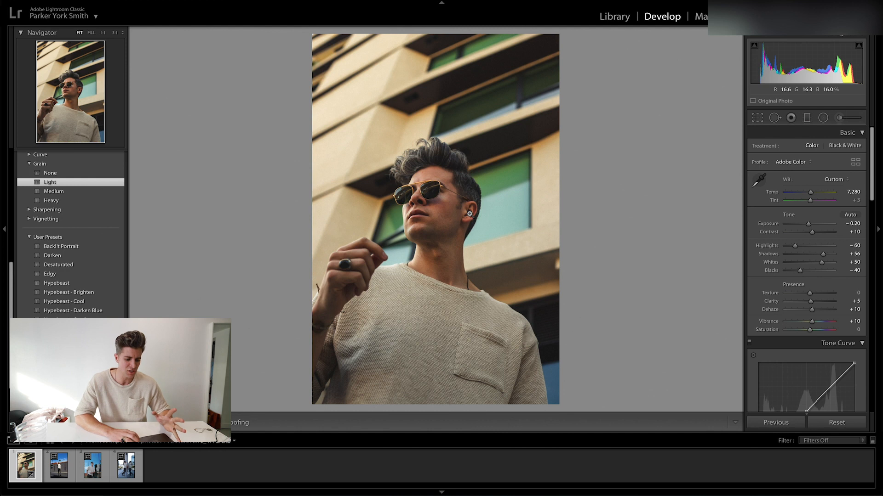
{"action": "left_click", "coordinate": [53, 201]}
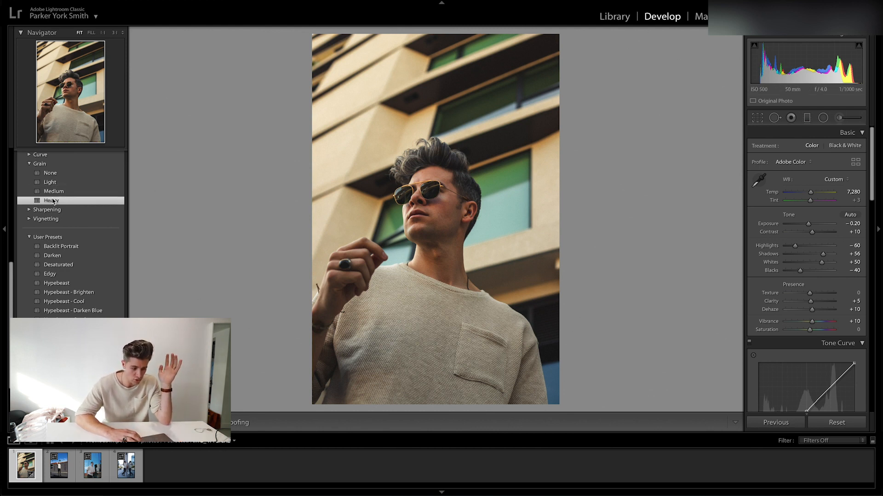
{"action": "left_click", "coordinate": [456, 191]}
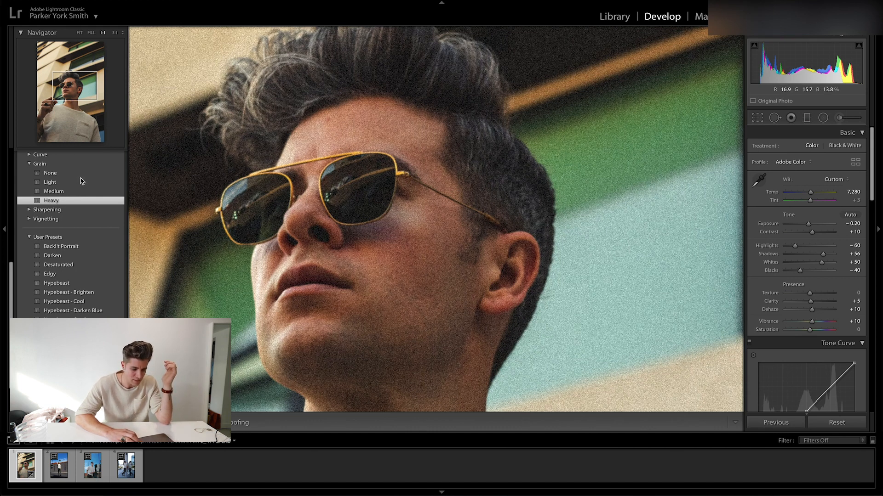
{"action": "left_click", "coordinate": [57, 184]}
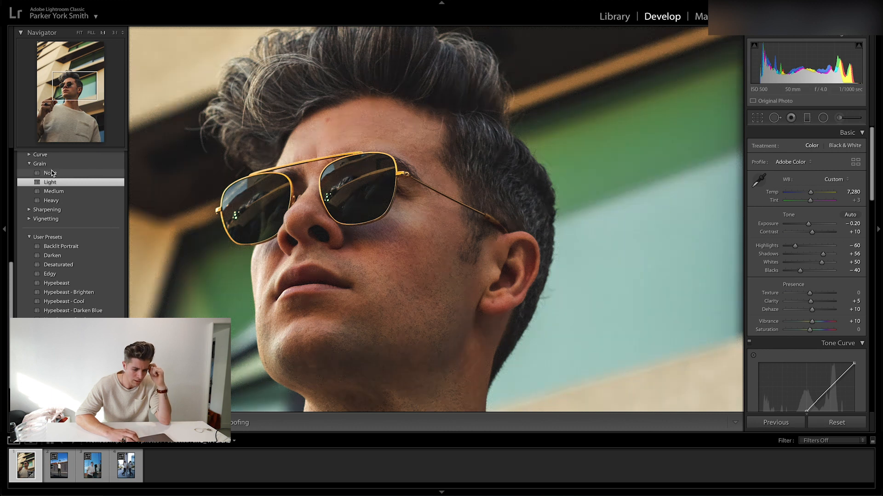
{"action": "left_click", "coordinate": [51, 173]}
{"action": "left_click", "coordinate": [50, 182]}
{"action": "left_click", "coordinate": [599, 195]}
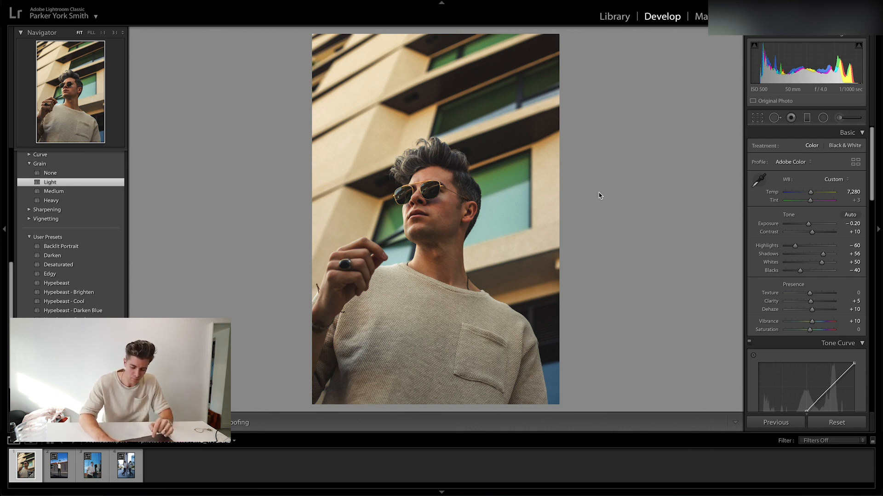
{"action": "key", "text": "backslash"}
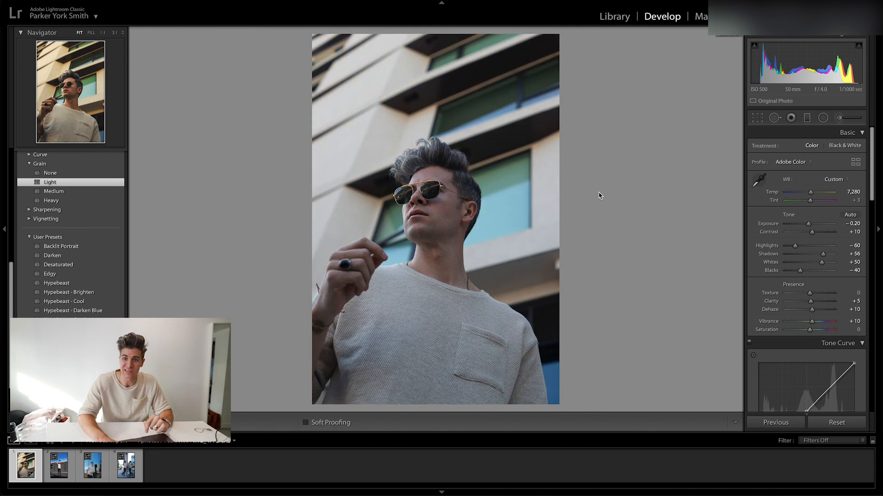
{"action": "key", "text": "backslash"}
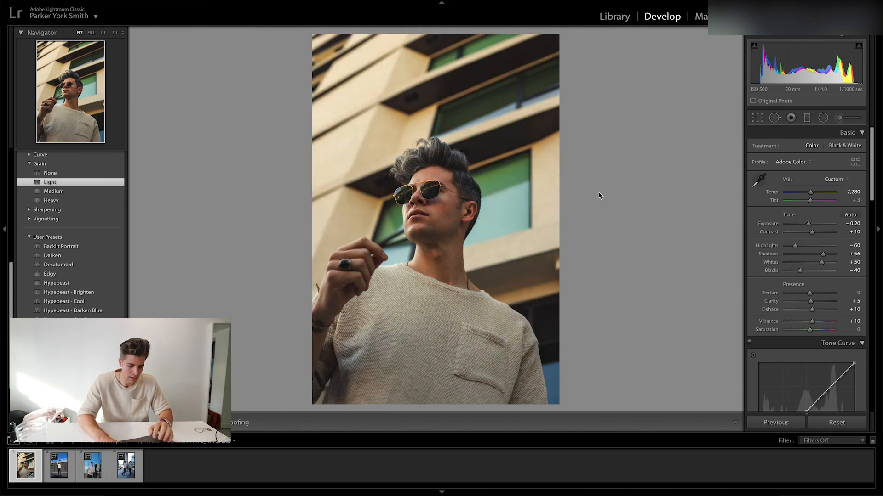
Heal the blemish on the forehead near the hairline with a Heal spot of size 22.
{"action": "left_click", "coordinate": [430, 171]}
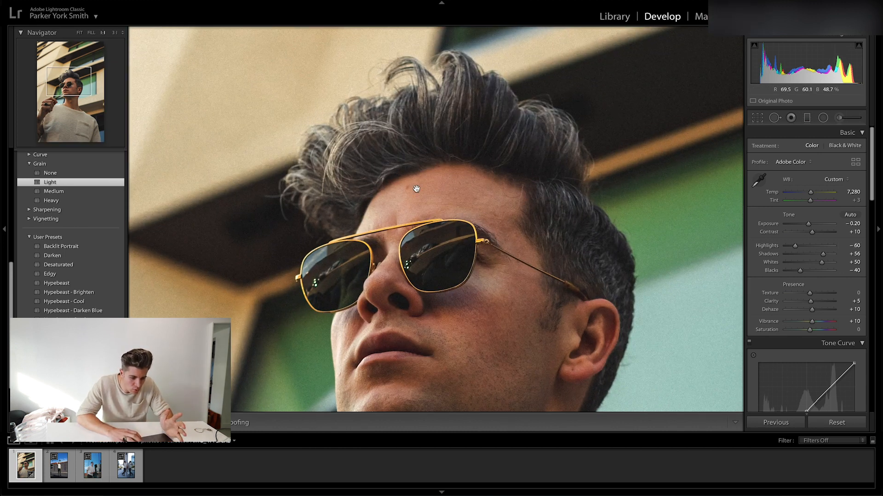
{"action": "left_click", "coordinate": [775, 118]}
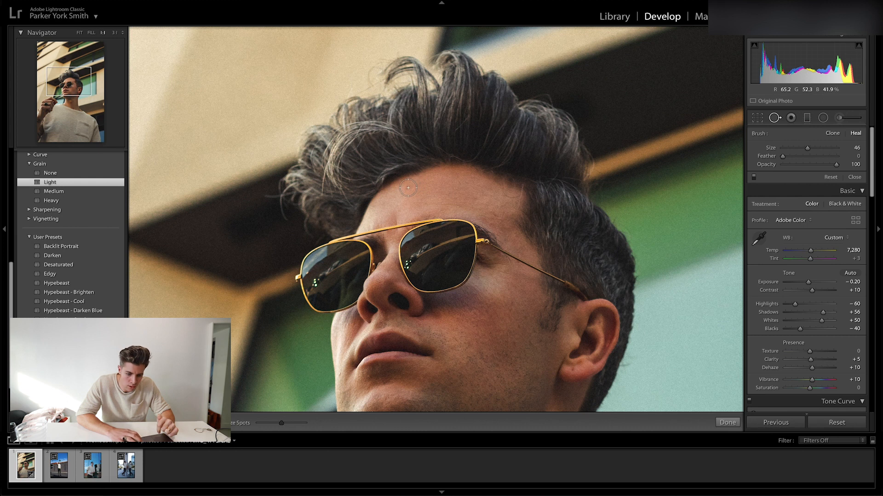
{"action": "scroll", "coordinate": [408, 188], "scroll_direction": "down", "scroll_amount": 5}
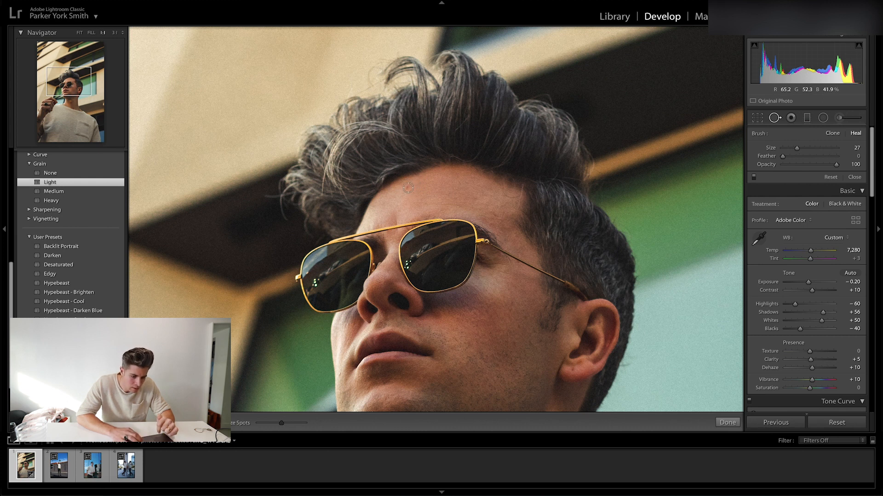
{"action": "scroll", "coordinate": [408, 188], "scroll_direction": "down", "scroll_amount": 2}
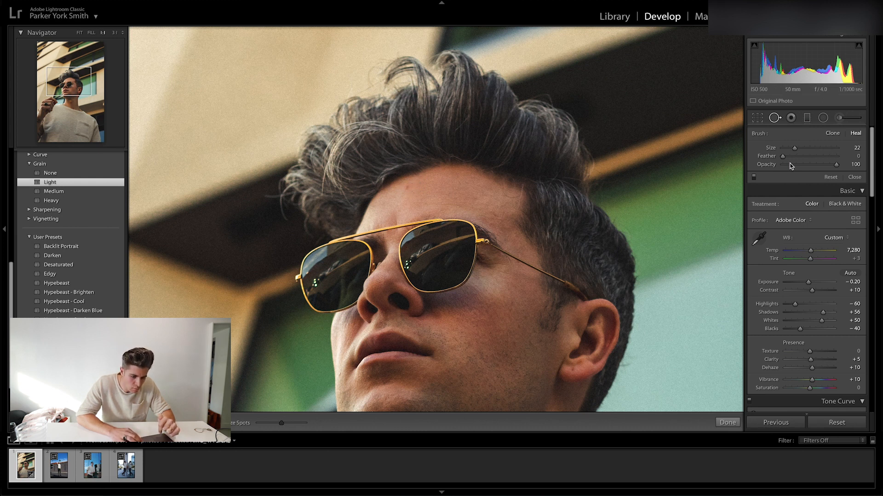
{"action": "left_click", "coordinate": [407, 188]}
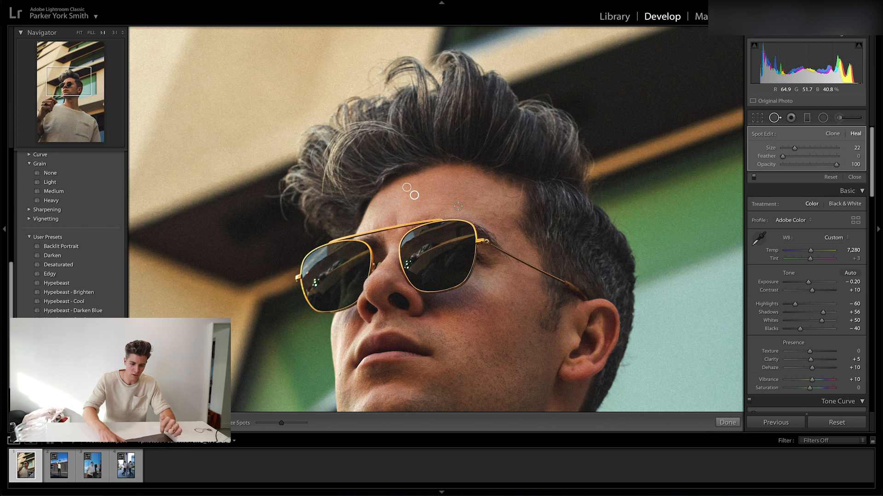
{"action": "left_click", "coordinate": [458, 206]}
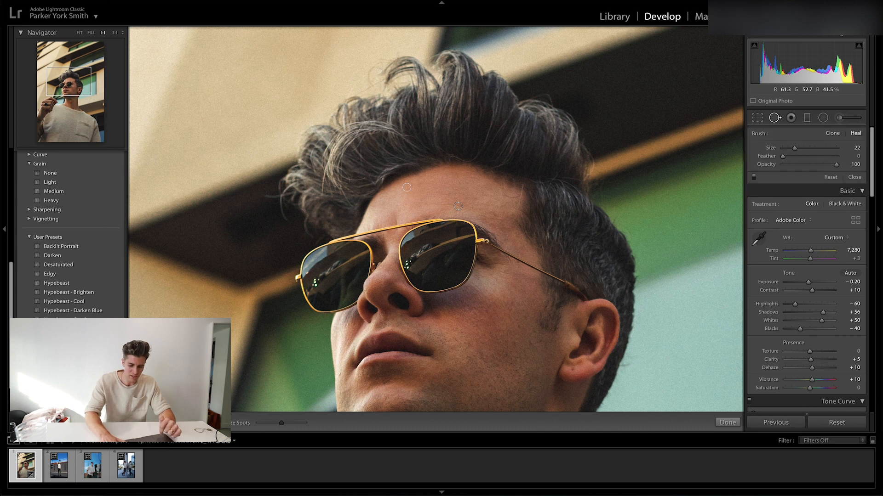
{"action": "key", "text": "q"}
{"action": "left_click", "coordinate": [416, 184]}
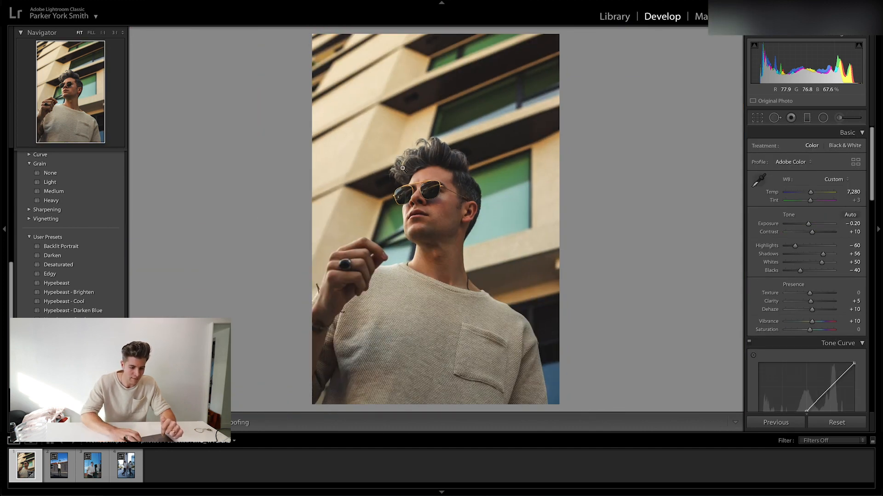
Compare the portrait before and after the edits and inspect the forehead at 1:1.
{"action": "key", "text": "backslash"}
{"action": "key", "text": "backslash"}
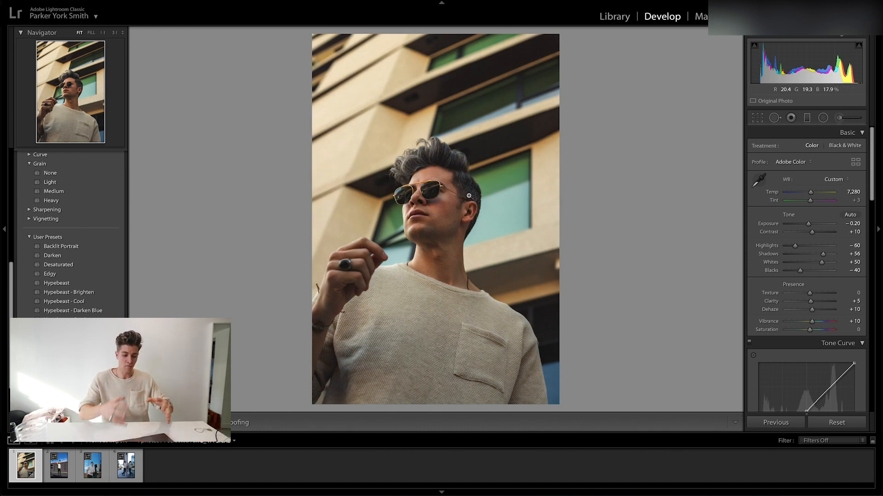
{"action": "left_click", "coordinate": [426, 171]}
{"action": "left_click", "coordinate": [424, 175]}
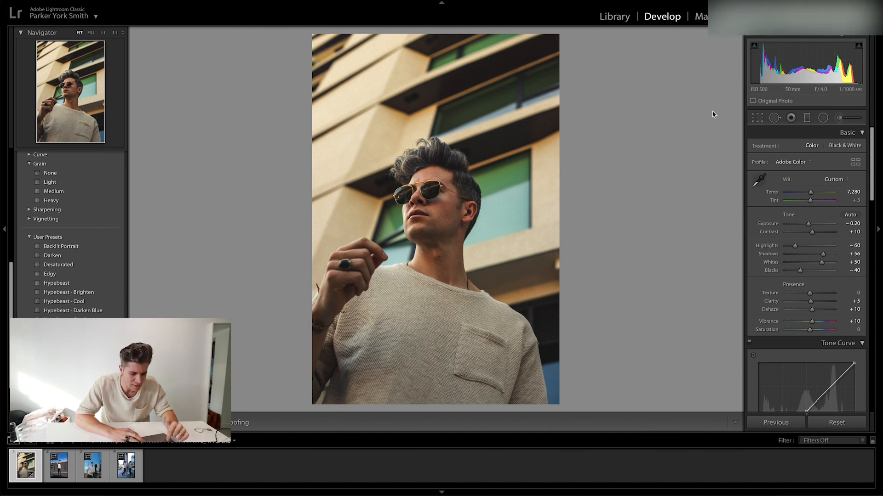
Darken the jawline with a Burn (Darken) adjustment brush at exposure −0.30 and size 6.0, and enlarge the brush to 8.0.
{"action": "left_click", "coordinate": [839, 120]}
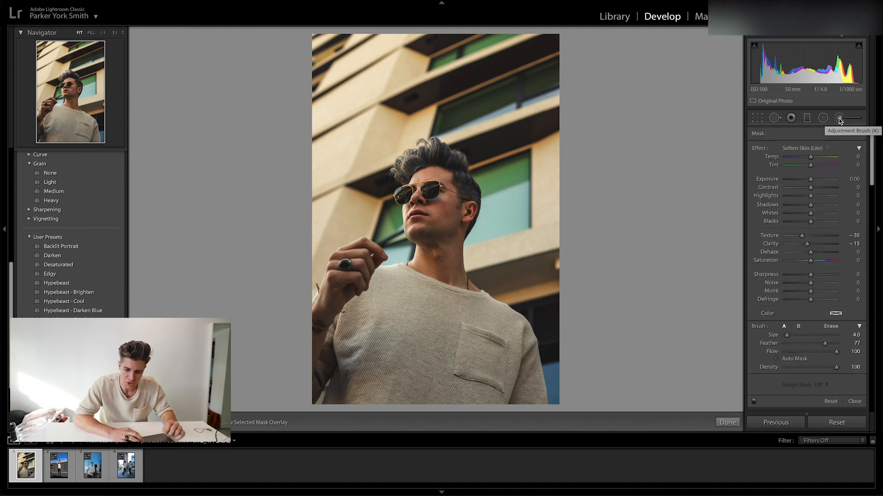
{"action": "left_click", "coordinate": [816, 149]}
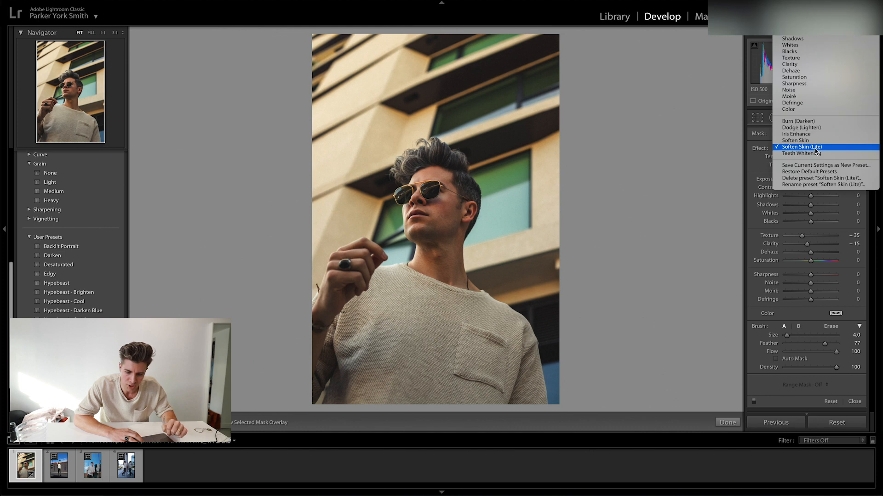
{"action": "left_click", "coordinate": [810, 122]}
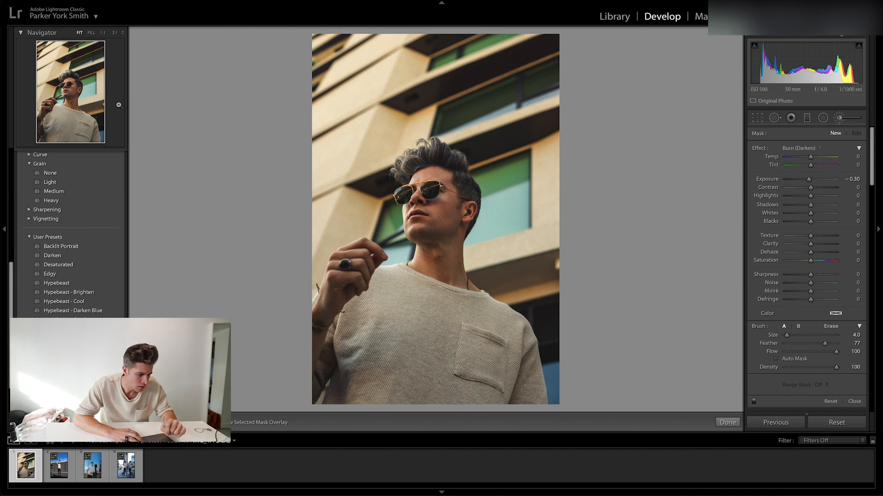
{"action": "left_click", "coordinate": [67, 95]}
{"action": "key", "text": "bracketright"}
{"action": "key", "text": "bracketright"}
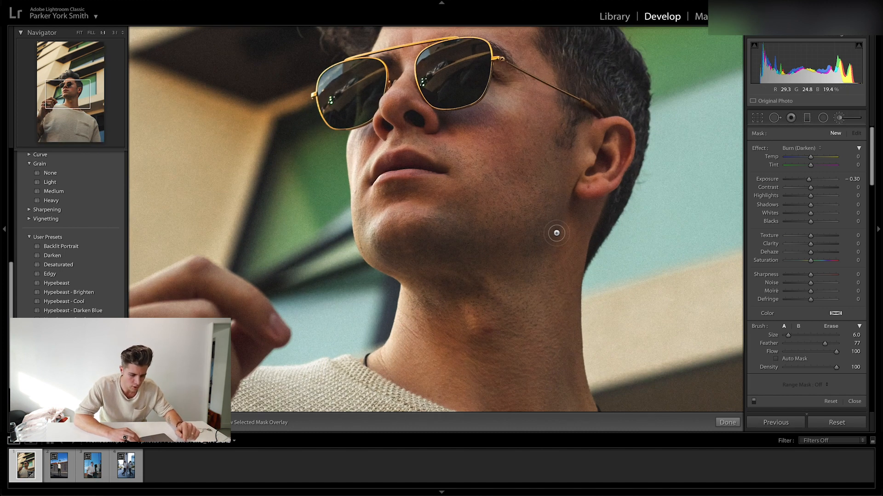
{"action": "mouse_move", "coordinate": [559, 222]}
{"action": "left_mouse_down"}
{"action": "mouse_move", "coordinate": [524, 248]}
{"action": "mouse_move", "coordinate": [450, 243]}
{"action": "left_mouse_up"}
{"action": "key", "text": "bracketright"}
{"action": "key", "text": "bracketright"}
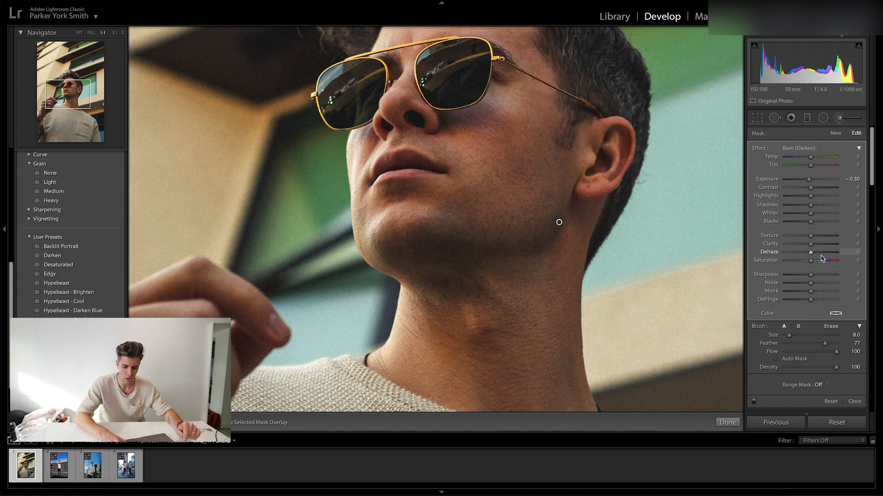
Toggle the brush adjustments to compare the burned jawline up close and in the full photo.
{"action": "left_click", "coordinate": [754, 403]}
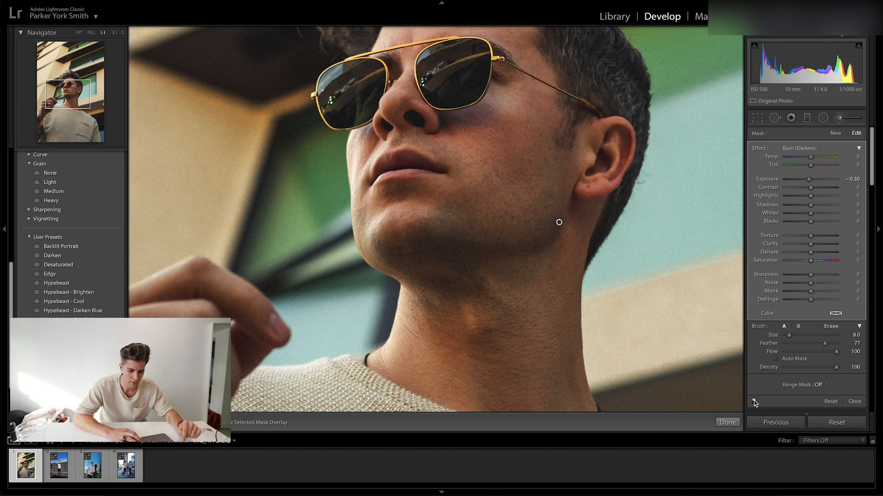
{"action": "left_click", "coordinate": [79, 34]}
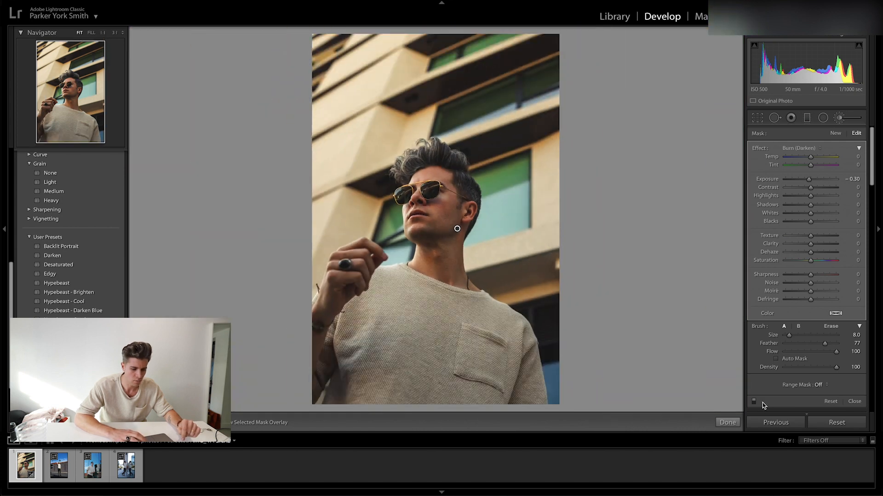
{"action": "left_click", "coordinate": [755, 403]}
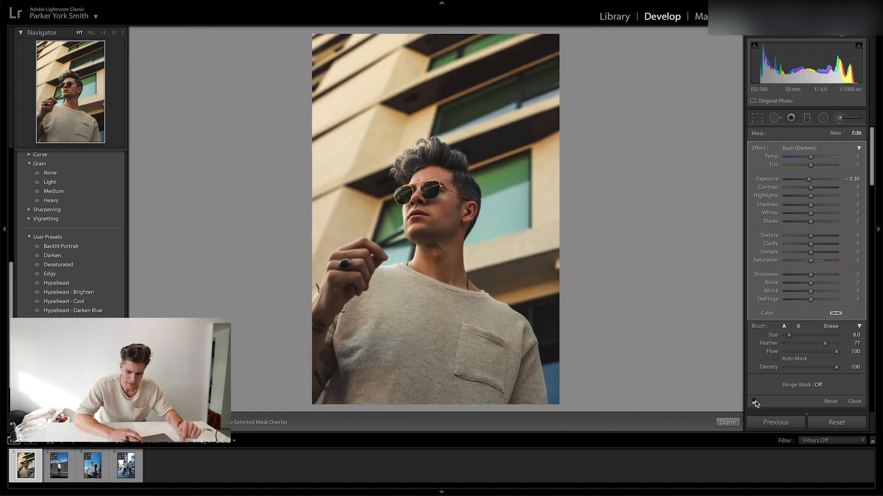
Toggle the jawline burn once more, close the adjustment brush and compare the whole portrait before and after the edits.
{"action": "left_click", "coordinate": [755, 403]}
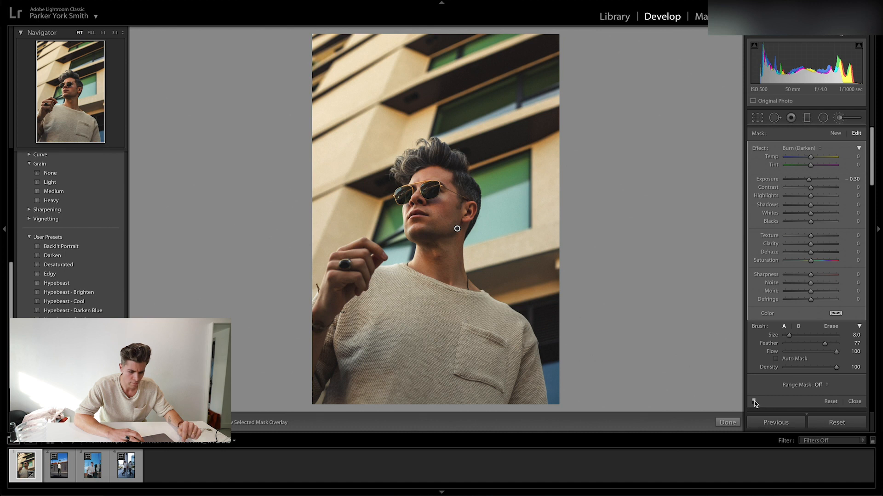
{"action": "key", "text": "k"}
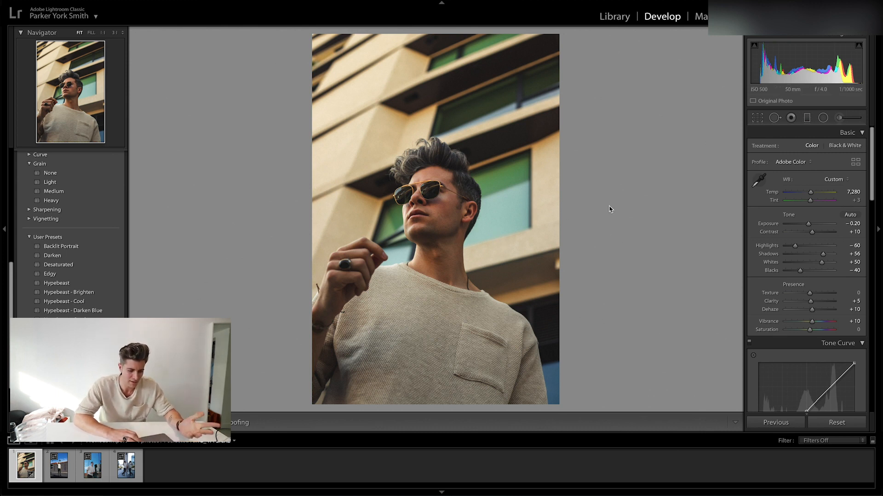
{"action": "key", "text": "backslash"}
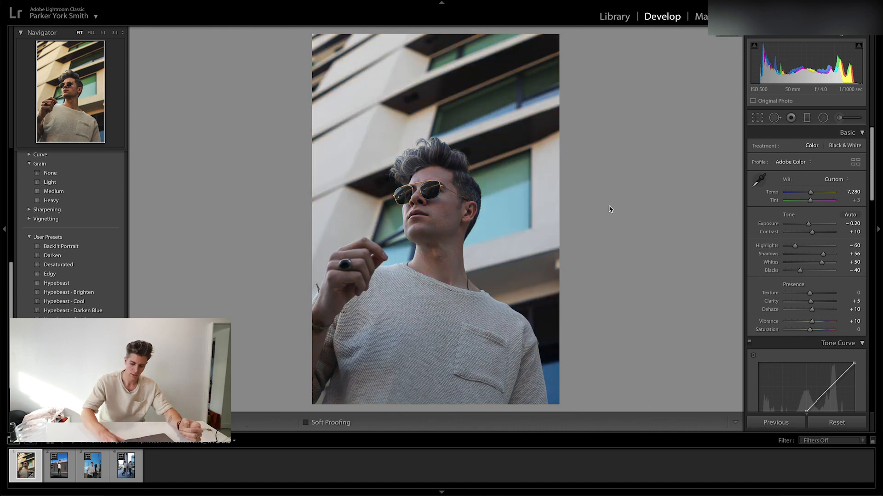
{"action": "key", "text": "backslash"}
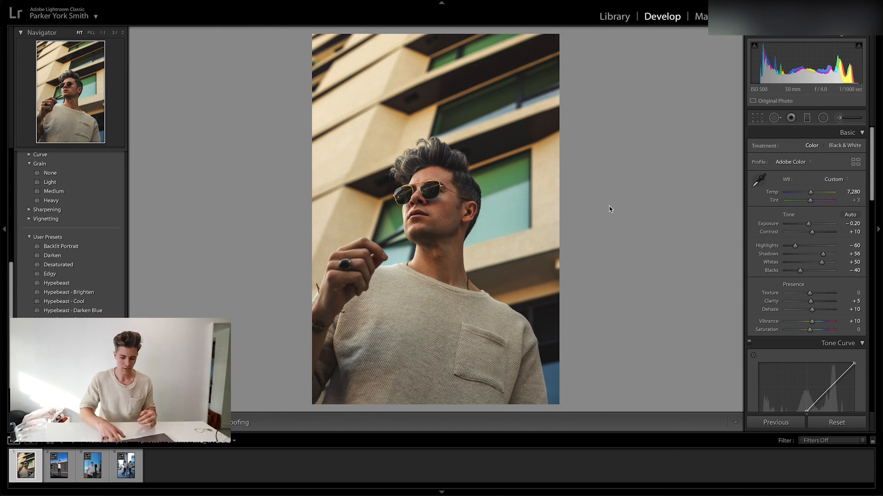
Apply the previous photo's edit settings to the palm-tree street photo and to the portrait against the reflective glass wall.
{"action": "key", "text": "Right"}
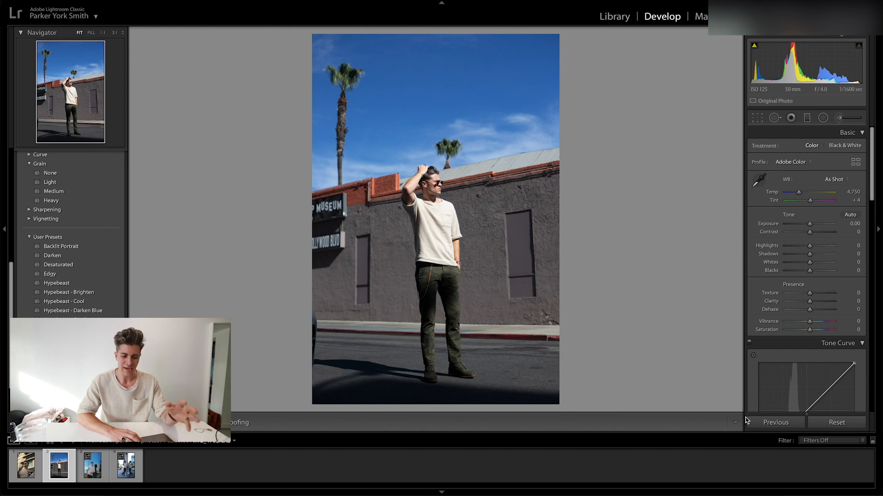
{"action": "left_click", "coordinate": [776, 423]}
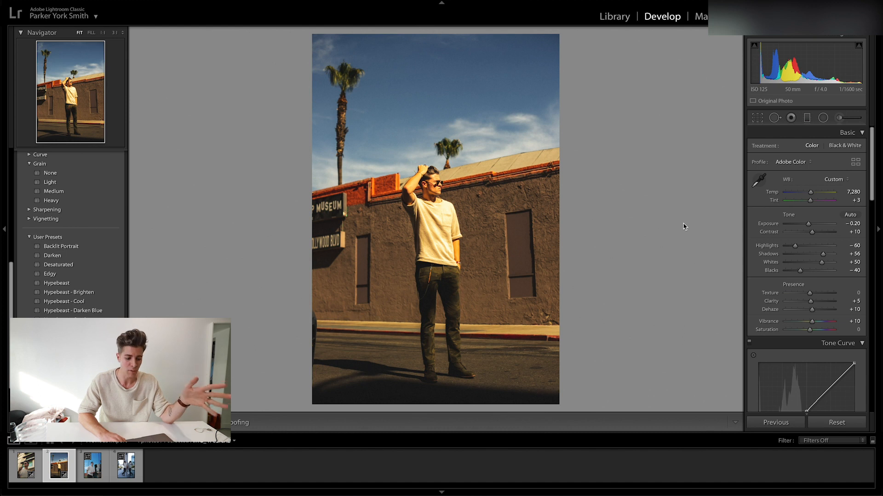
{"action": "key", "text": "Right"}
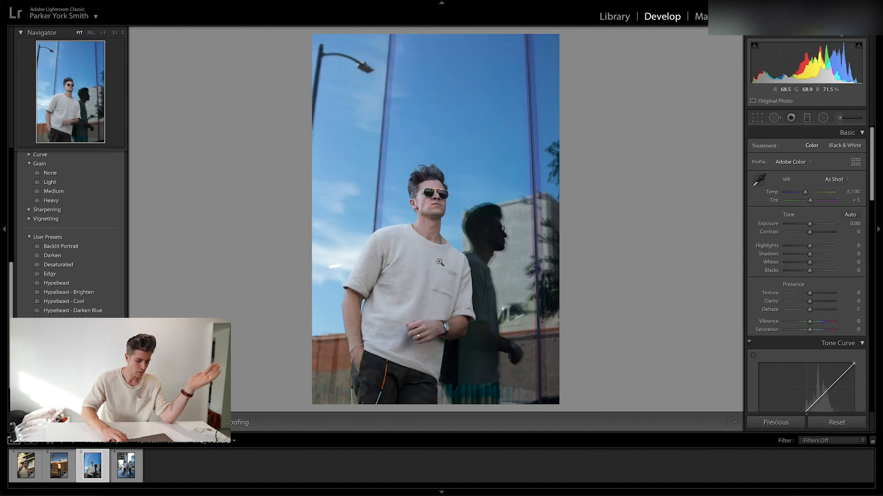
{"action": "left_click", "coordinate": [776, 423]}
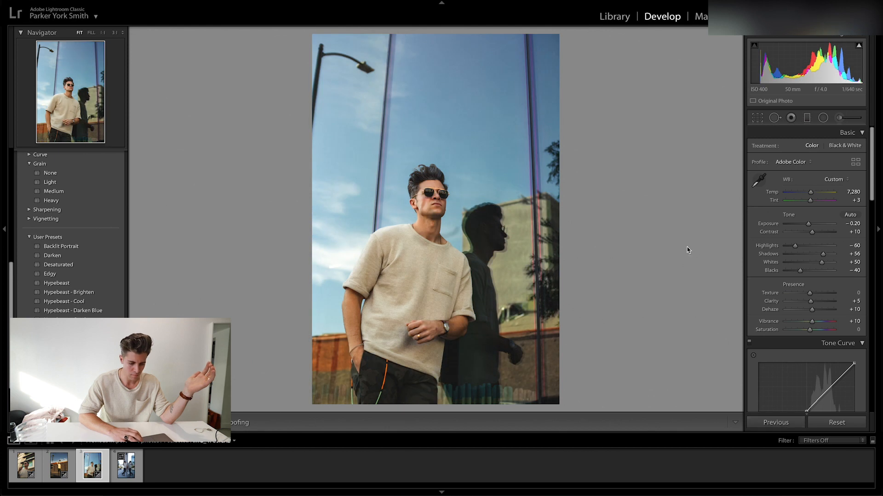
Delete the carried-over jawline burn adjustment from the glass-wall portrait and check the copied heal spot near the hair.
{"action": "left_click", "coordinate": [839, 118]}
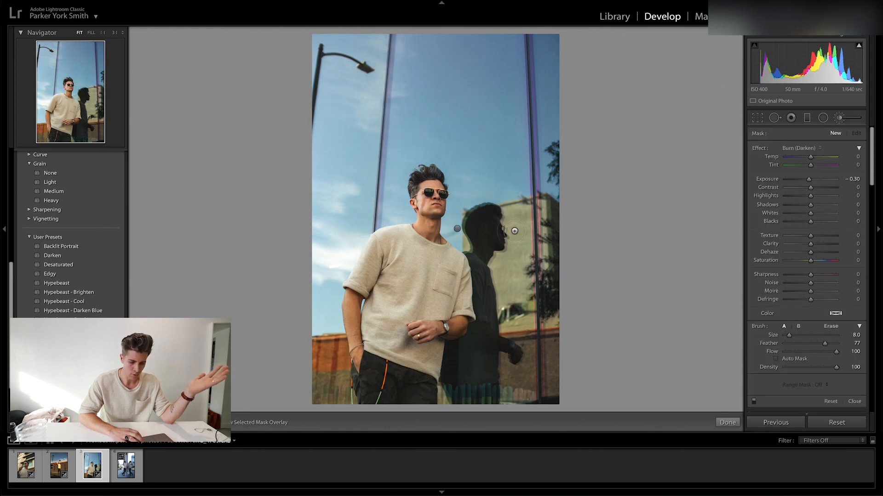
{"action": "left_click", "coordinate": [457, 230]}
{"action": "key", "text": "Delete"}
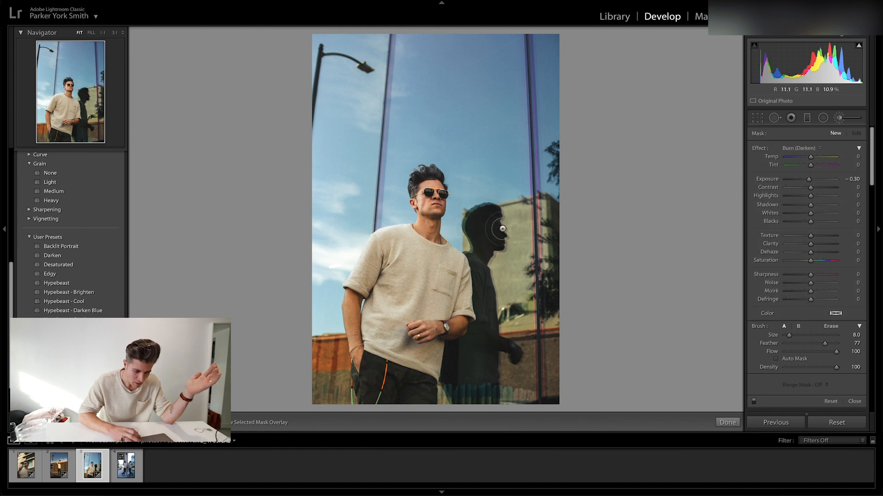
{"action": "key", "text": "k"}
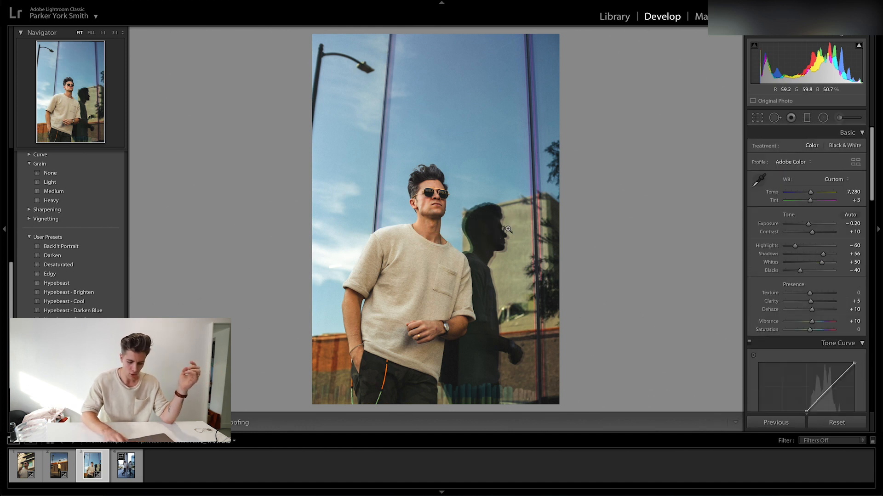
{"action": "left_click", "coordinate": [772, 118]}
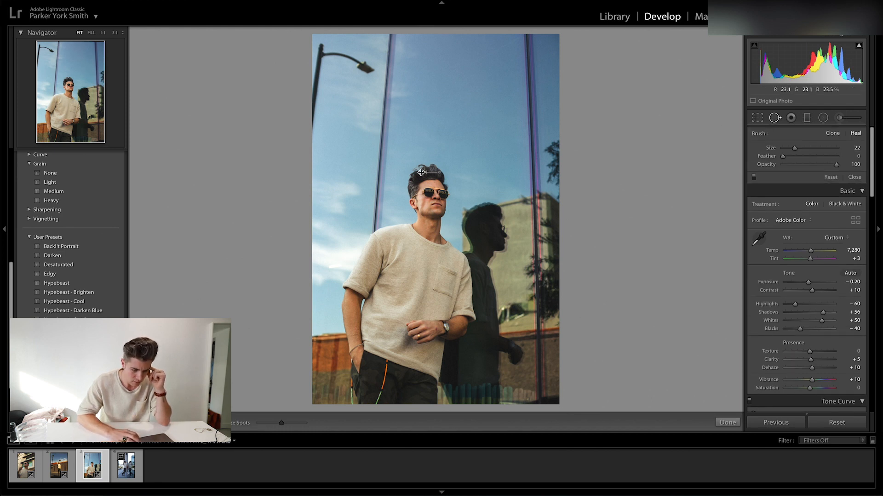
{"action": "key", "text": "q"}
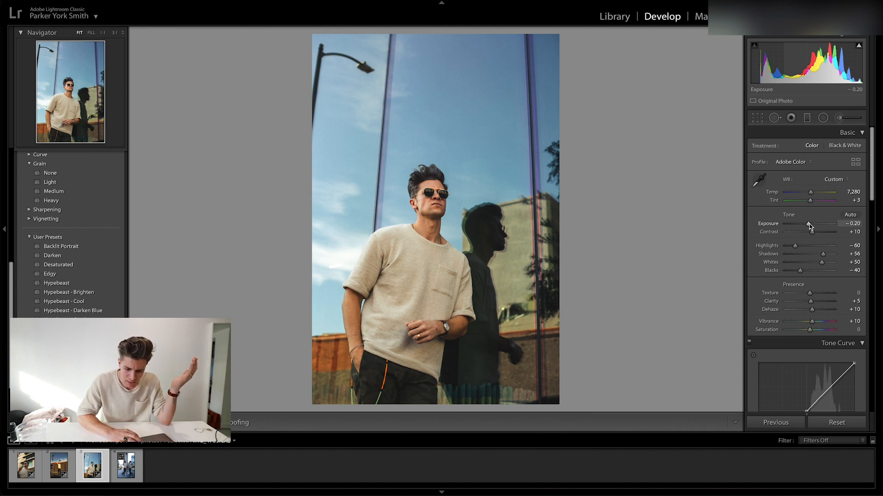
Lower the glass-wall portrait's exposure to −0.50 and its shadows to +14.
{"action": "key", "text": "Down"}
{"action": "key", "text": "Down"}
{"action": "key", "text": "Down"}
{"action": "key", "text": "Down"}
{"action": "key", "text": "Up"}
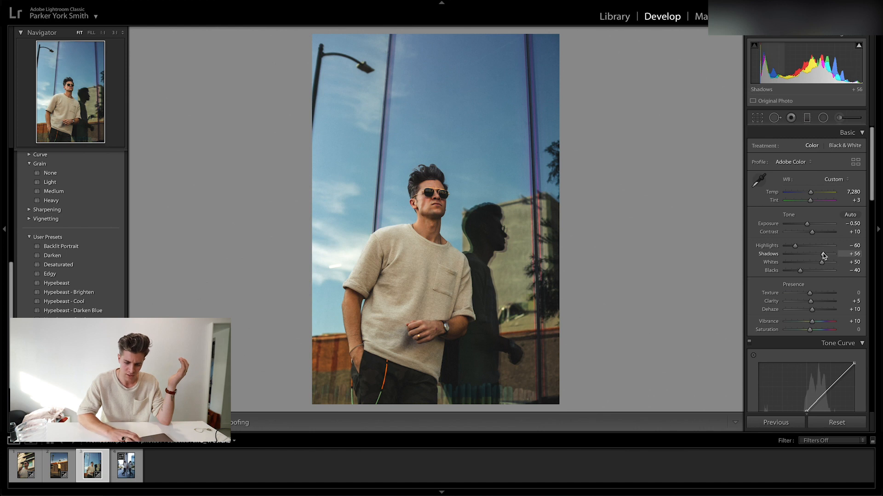
{"action": "left_click_drag", "start_coordinate": [823, 256], "coordinate": [812, 258]}
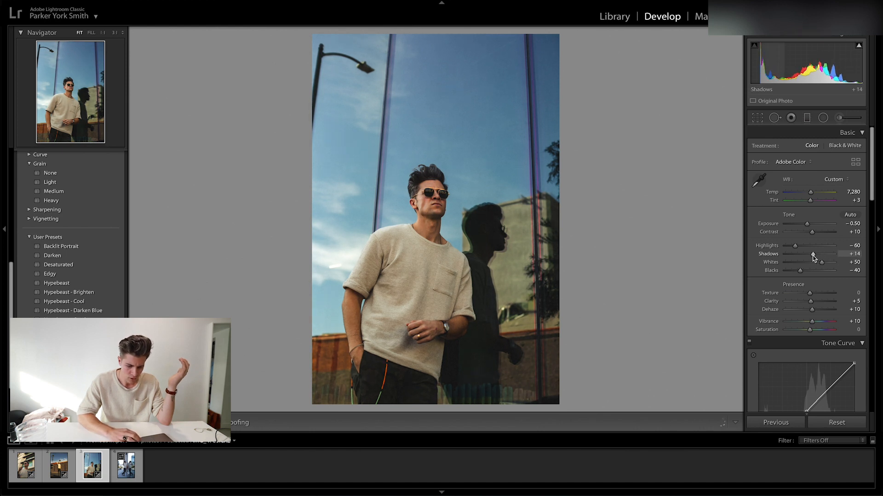